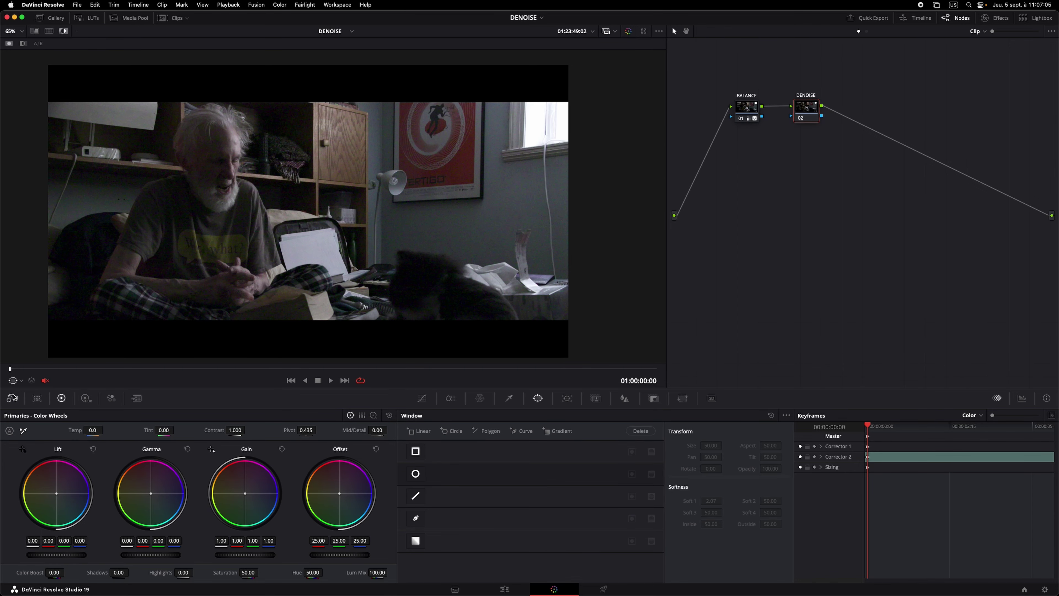
- Show the Motion Effects Temporal NR and Spatial NR controls for the DENOISE node
click(136, 399)
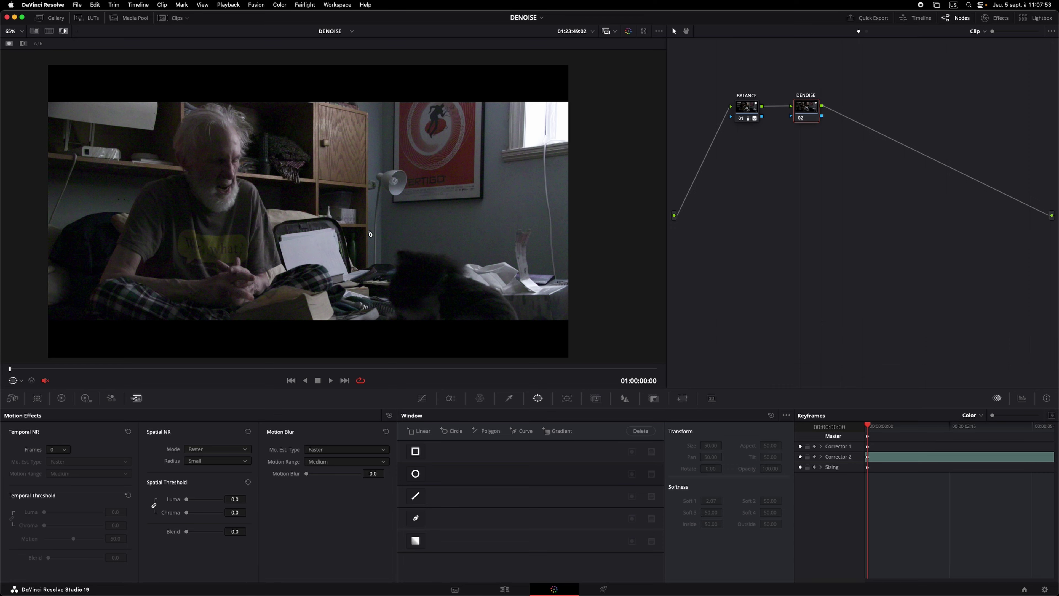
scroll(413, 271, up, 2)
scroll(410, 279, up, 2)
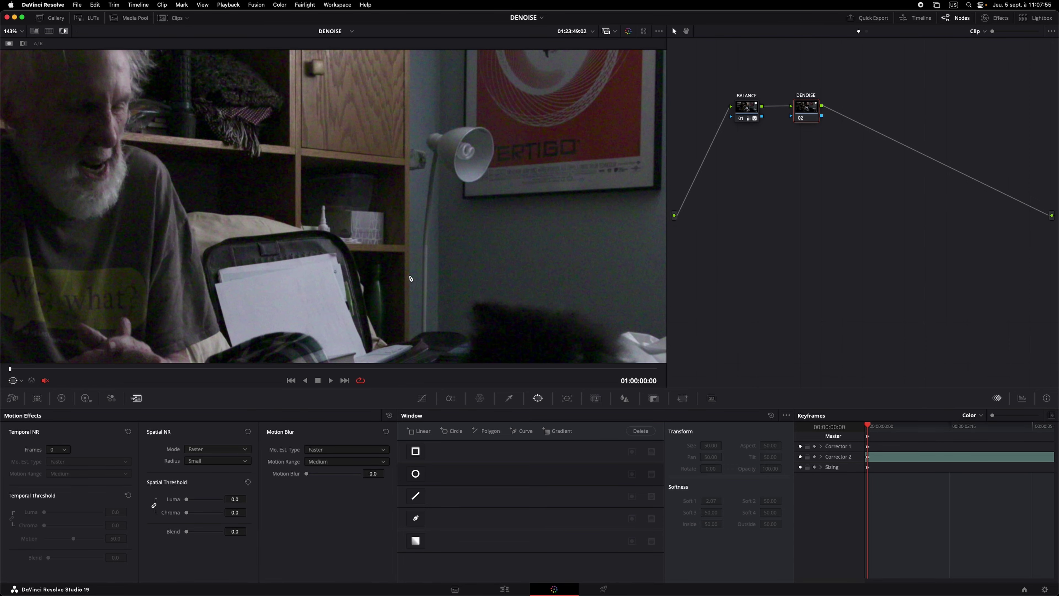
scroll(411, 278, up, 2)
scroll(407, 276, up, 2)
scroll(348, 238, up, 1)
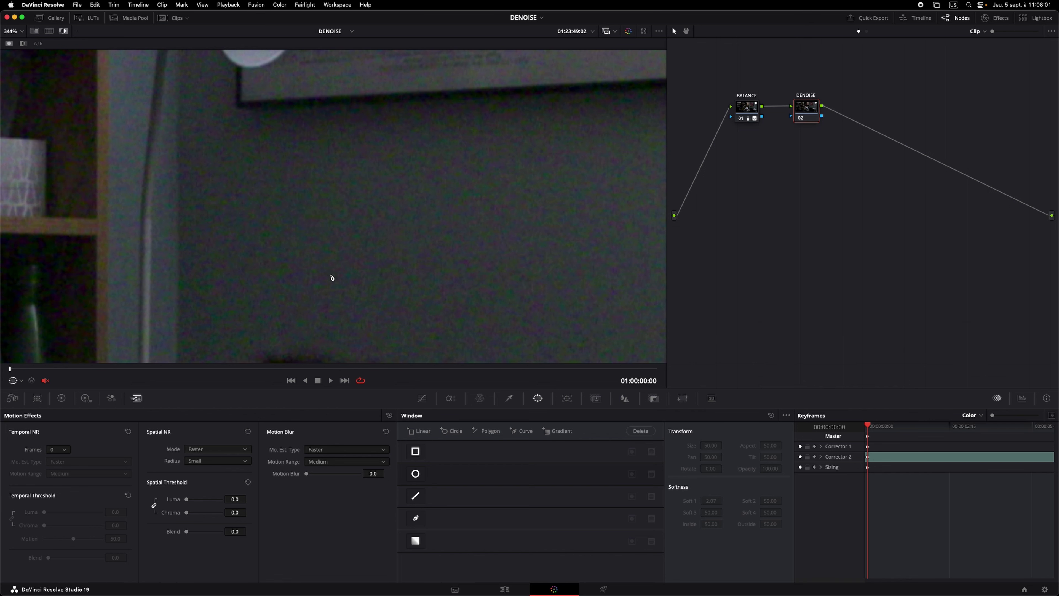
key(space)
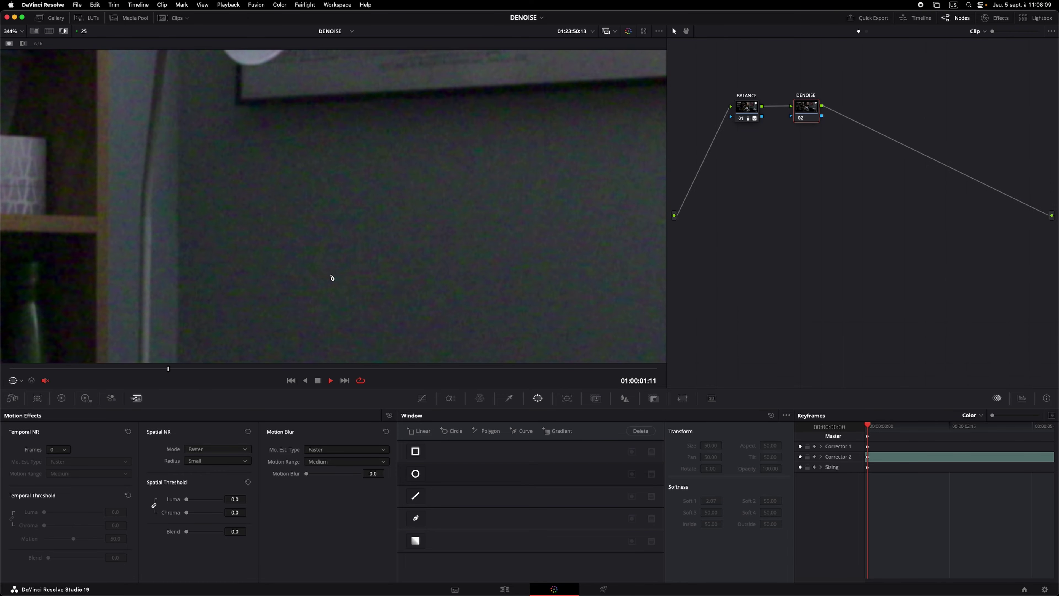
key(space)
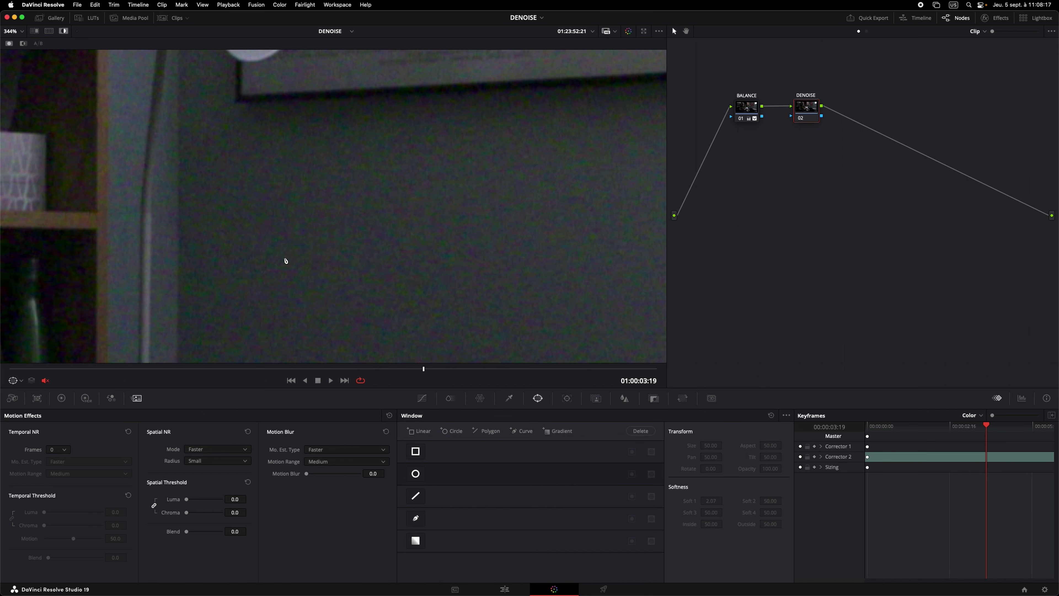
scroll(286, 261, down, 10)
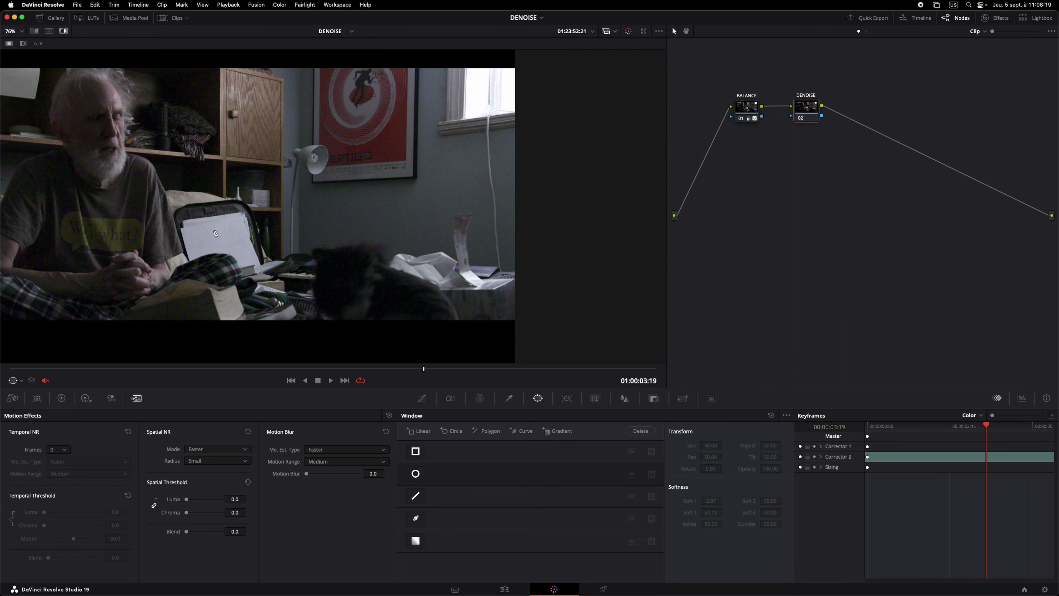
- Choose 5 in the Temporal NR Frames dropdown of the DENOISE node
drag(215, 233, 430, 223)
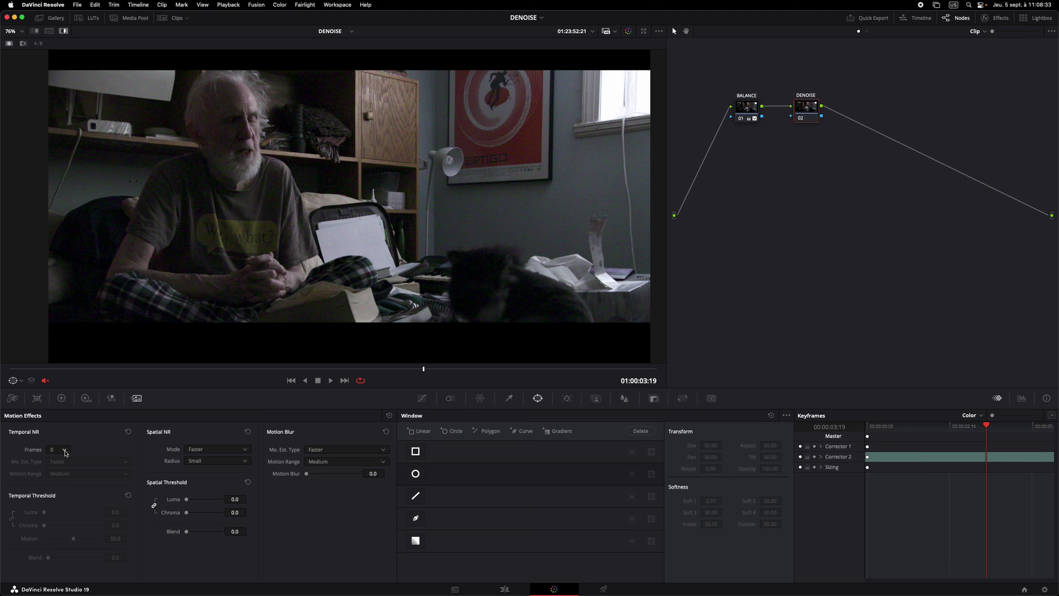
click(67, 451)
click(59, 506)
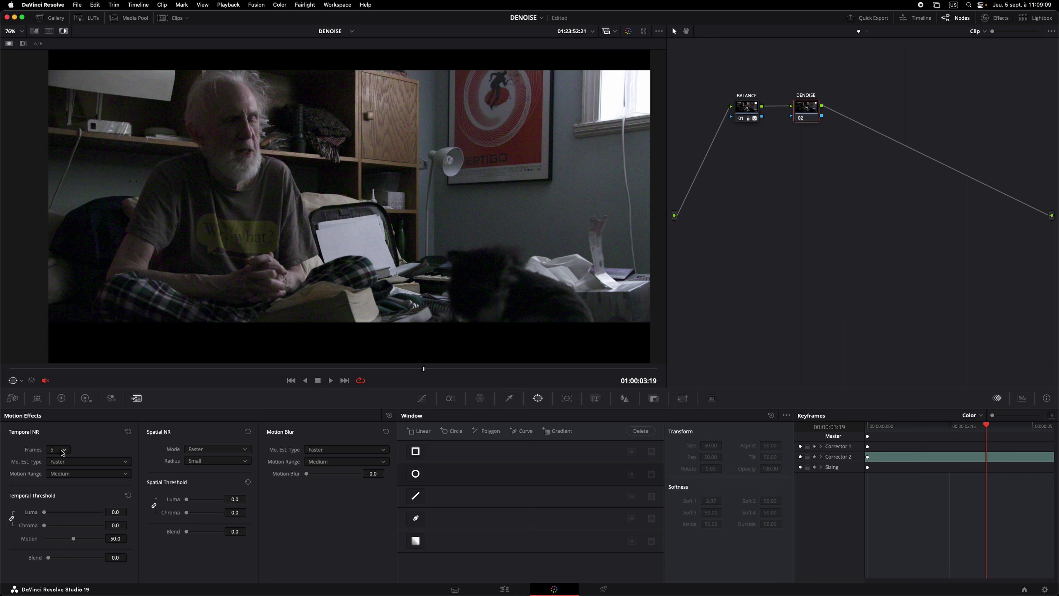
click(65, 451)
click(172, 402)
key(space)
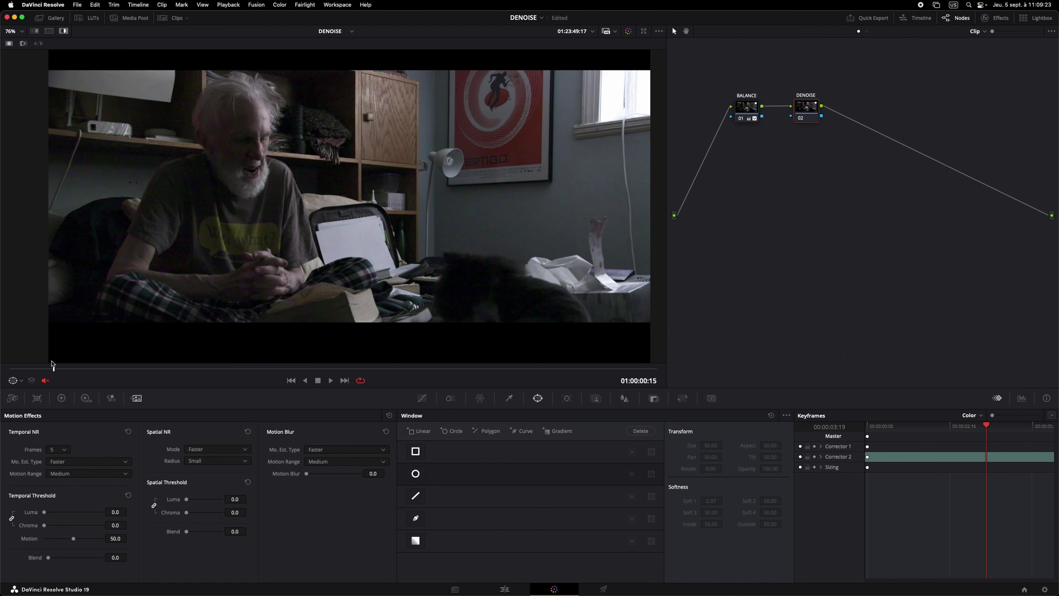
mouse_move(546, 371)
mouse_down()
mouse_move(463, 368)
mouse_move(512, 369)
mouse_up()
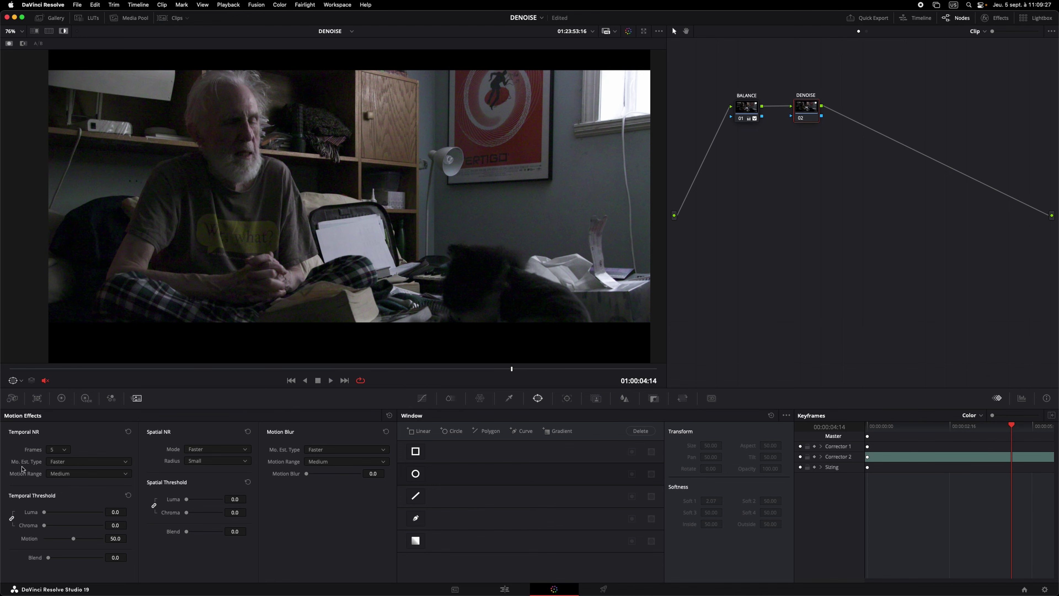
click(68, 463)
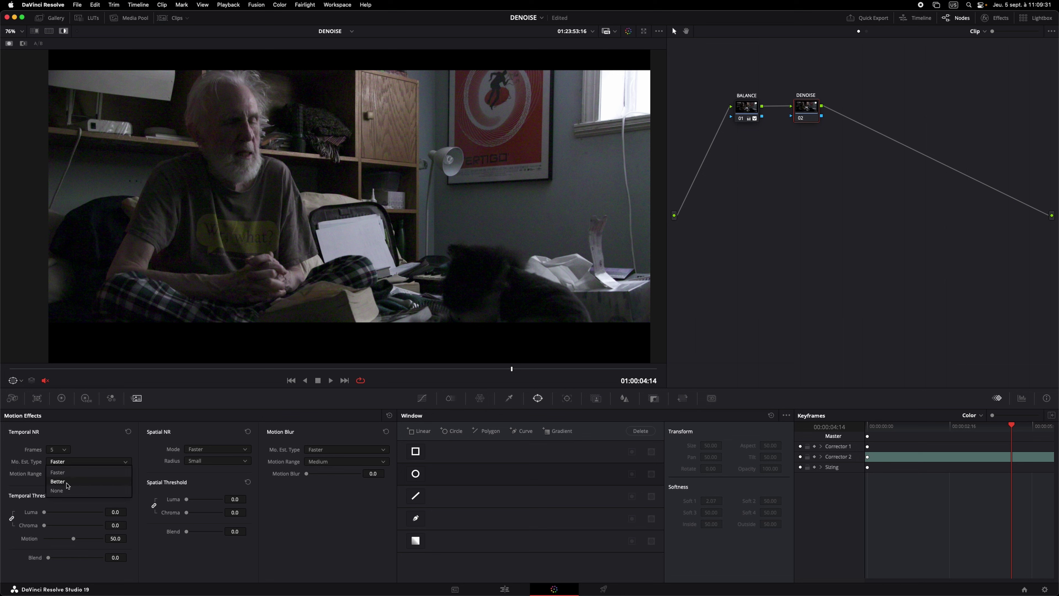
click(78, 463)
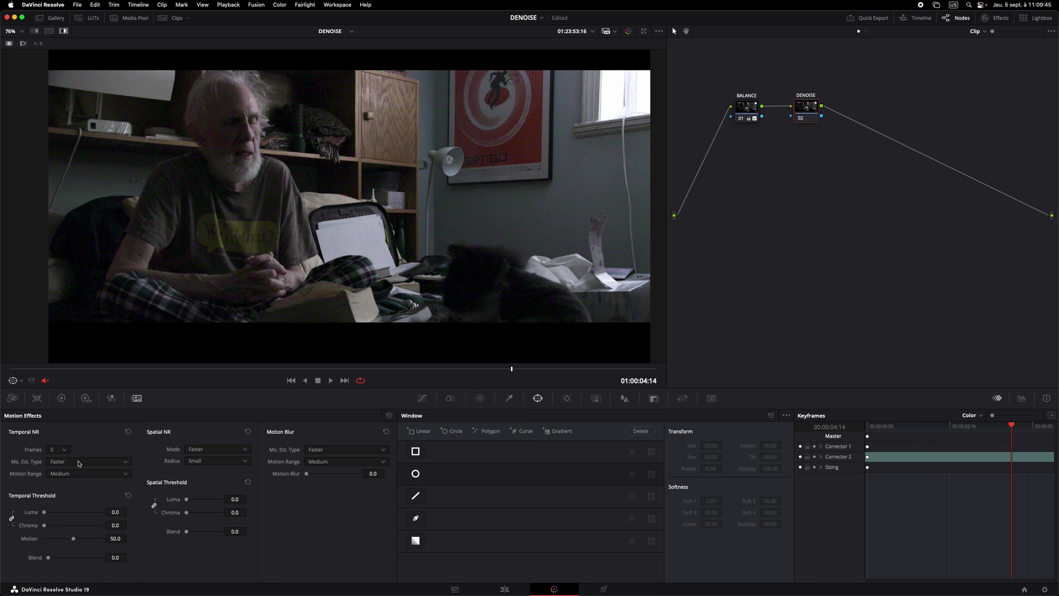
key(super+s)
click(77, 463)
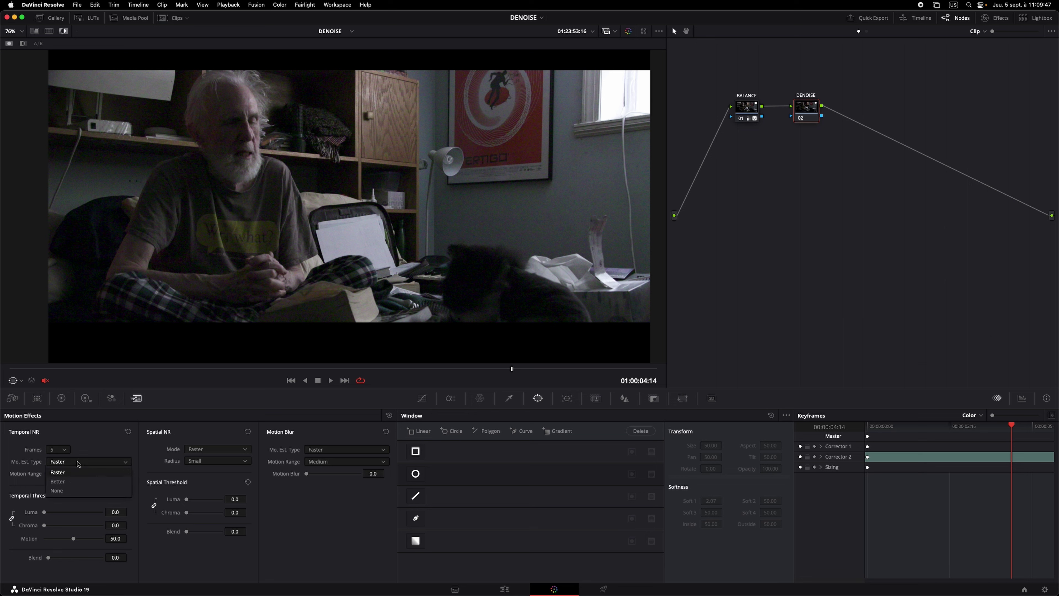
click(69, 472)
click(74, 464)
click(50, 447)
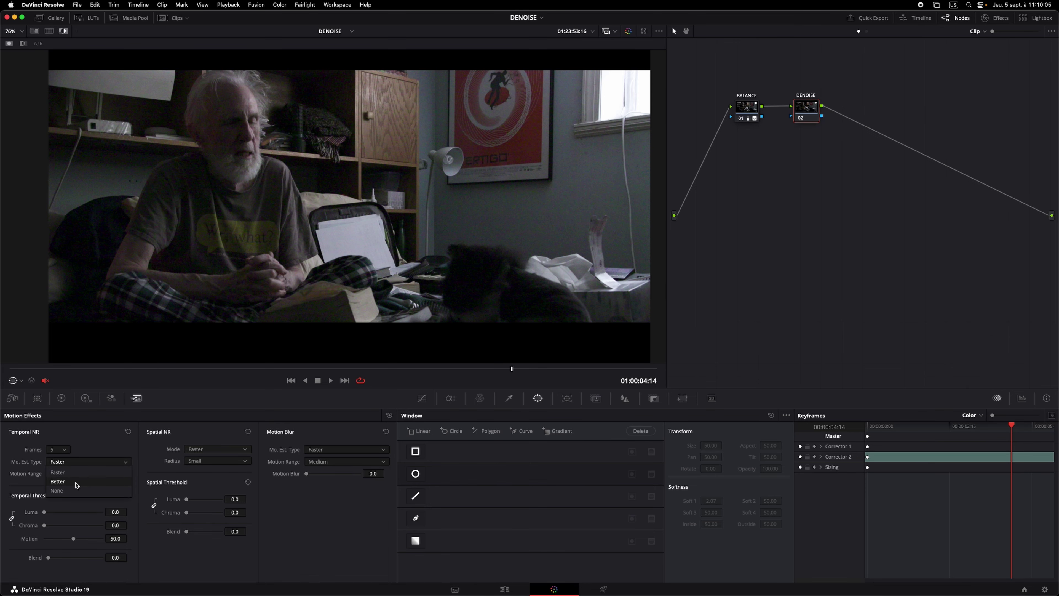
- Set the Temporal NR Mo. Est. Type to Better
click(77, 481)
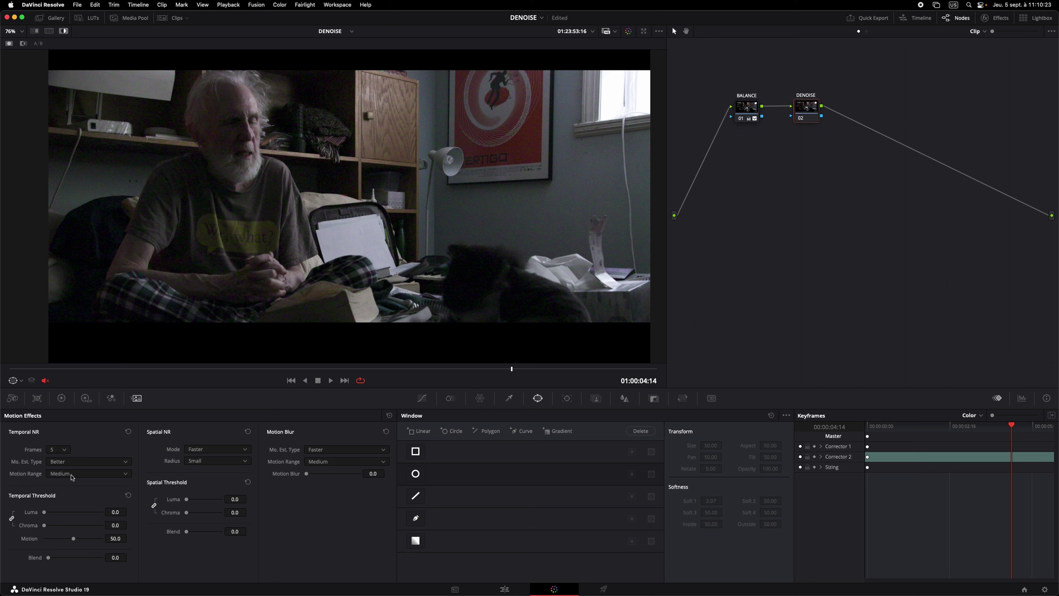
- Keep Motion Range at Medium and nudge the Temporal Threshold luma and chroma up slightly
click(72, 476)
click(69, 495)
drag(47, 515, 42, 516)
scroll(492, 237, up, 3)
scroll(225, 259, up, 2)
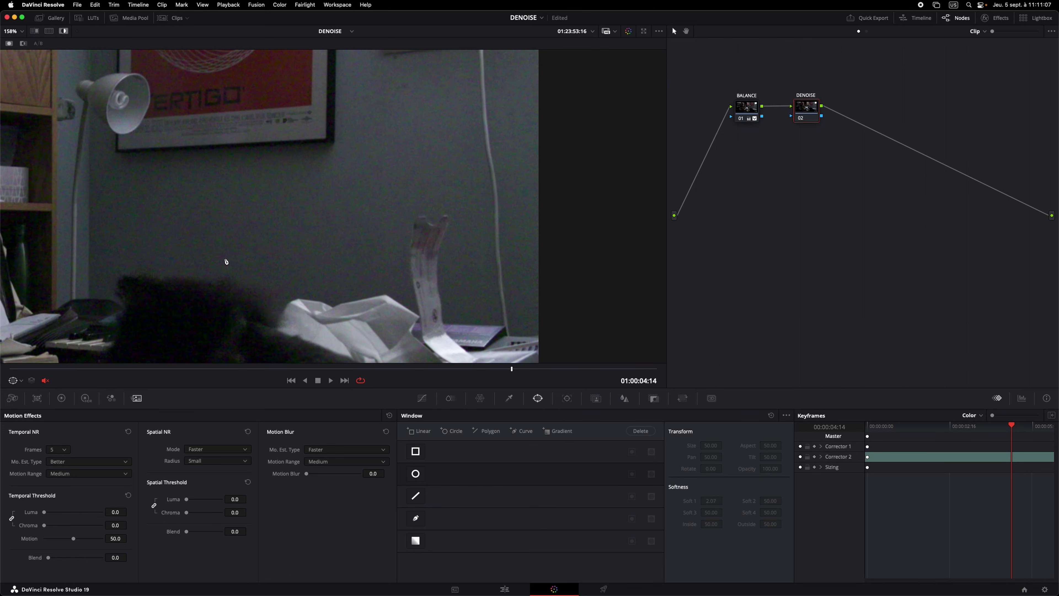
scroll(181, 312, up, 2)
- Raise the Temporal Threshold luma and chroma to 9.2, toggling DENOISE to compare
drag(180, 312, 314, 283)
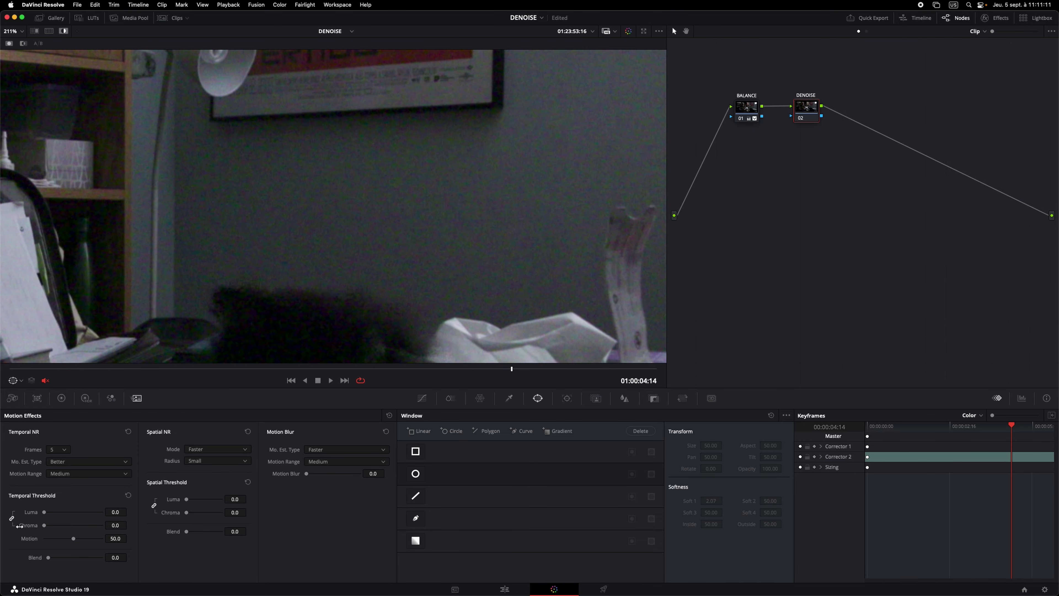
scroll(243, 279, up, 3)
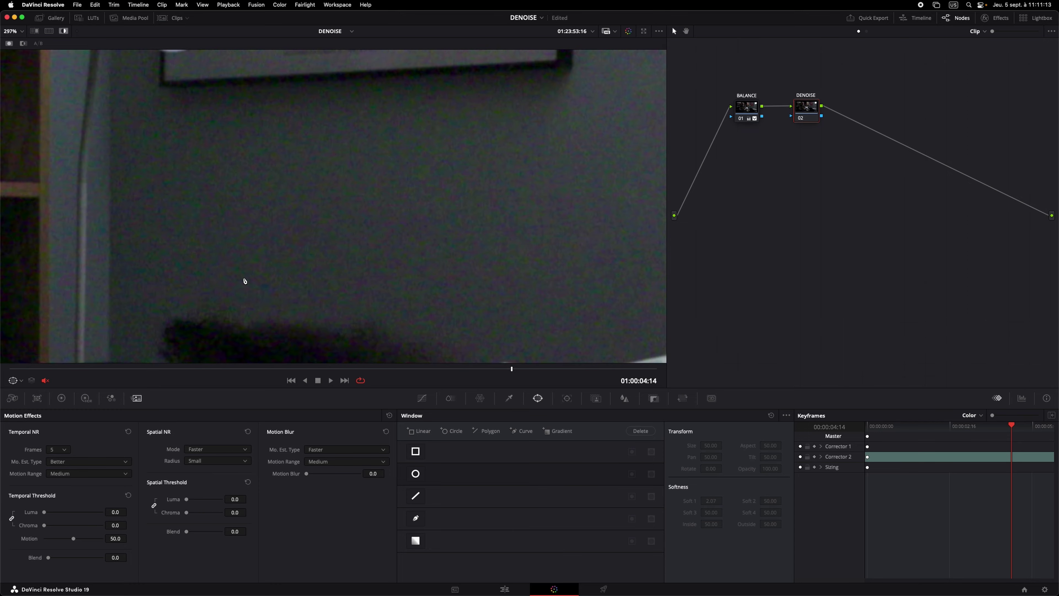
drag(46, 515, 50, 515)
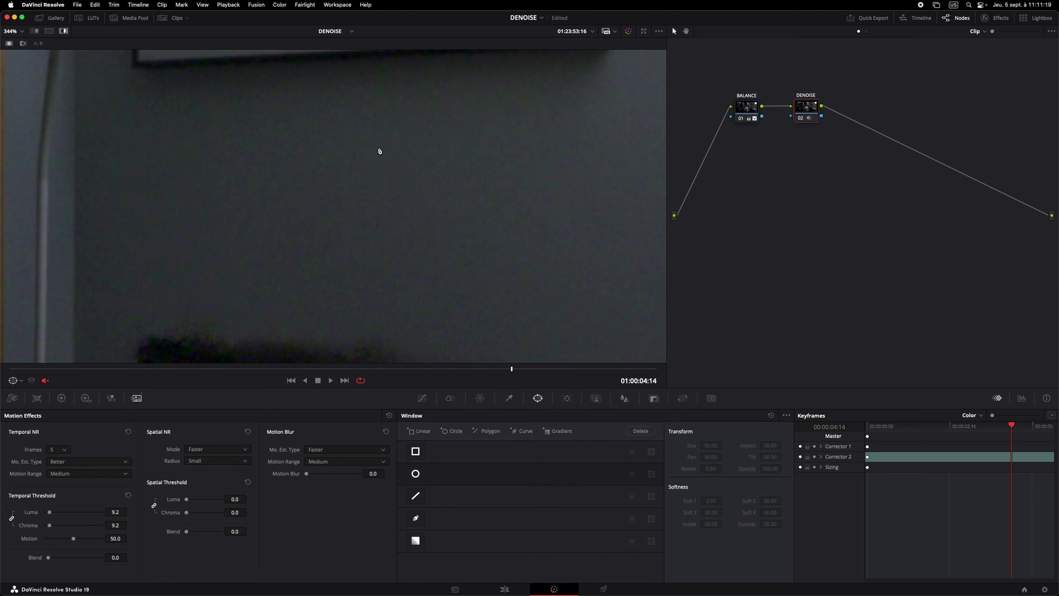
key(super+d)
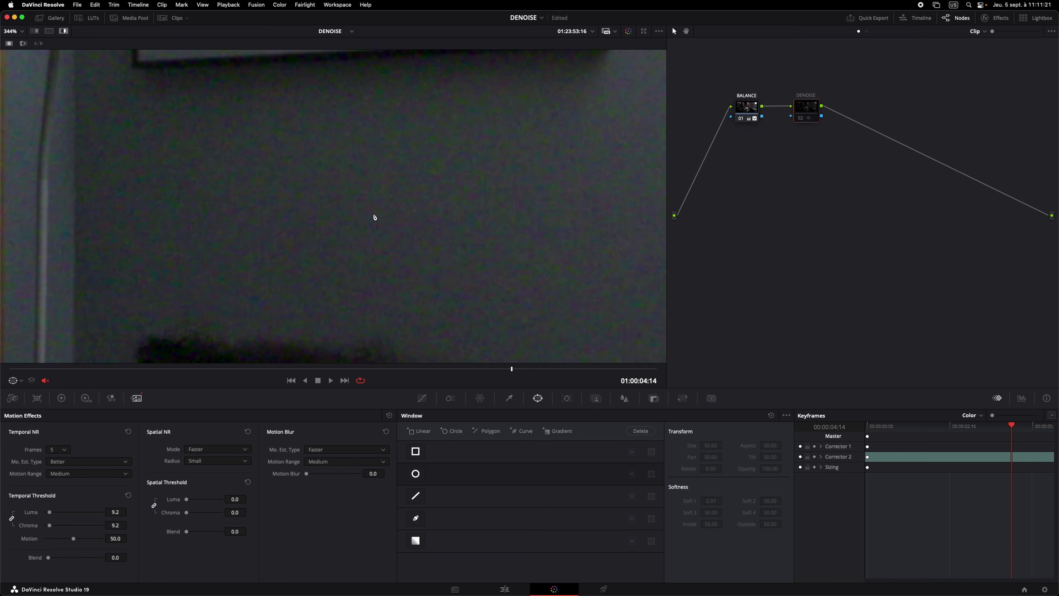
key(super+d)
key(super+d)
key(super+d)
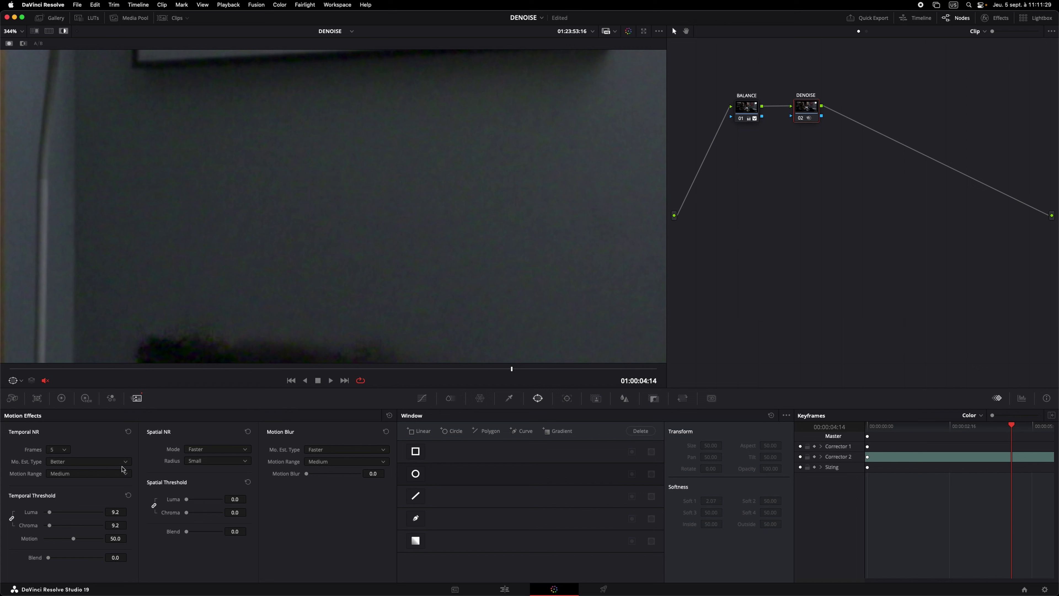
- Push Temporal Threshold luma and chroma to 100 and compare the face with DENOISE bypassed
drag(51, 511, 183, 517)
scroll(238, 292, down, 3)
scroll(237, 292, down, 3)
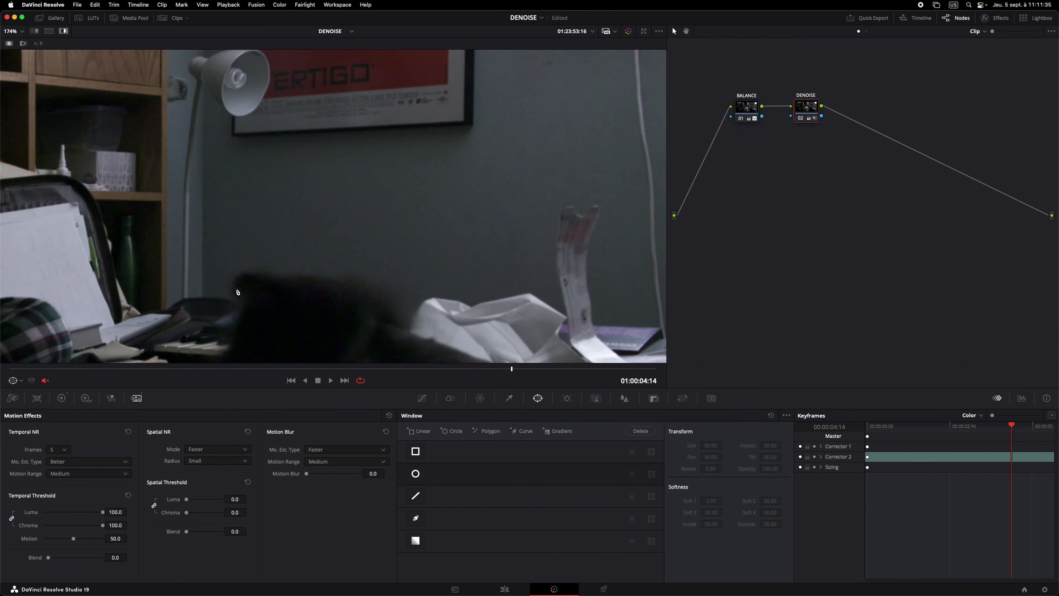
scroll(237, 292, down, 2)
scroll(142, 226, up, 2)
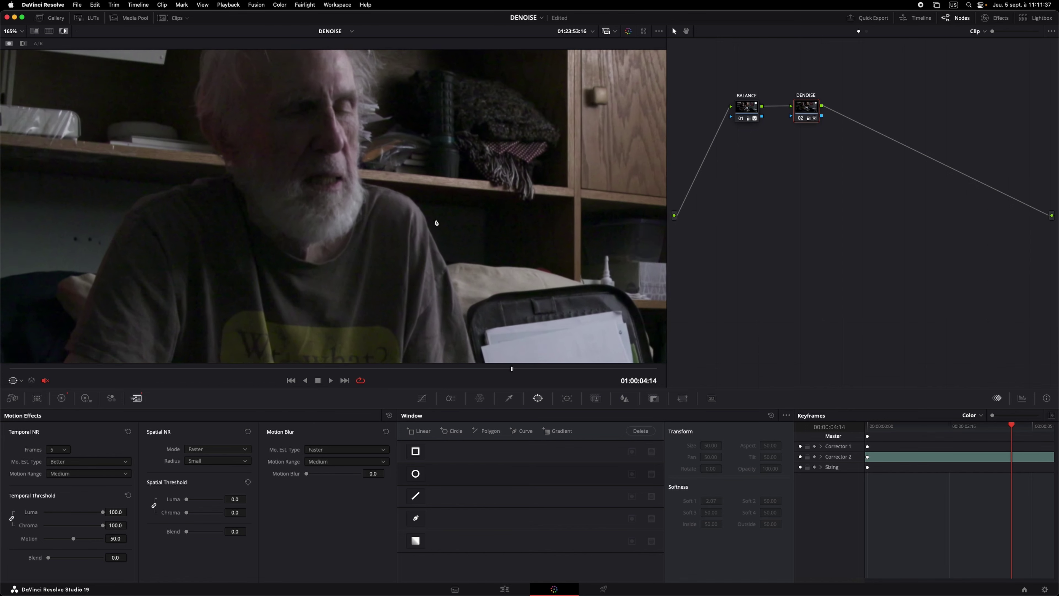
scroll(420, 274, up, 1)
scroll(423, 180, up, 1)
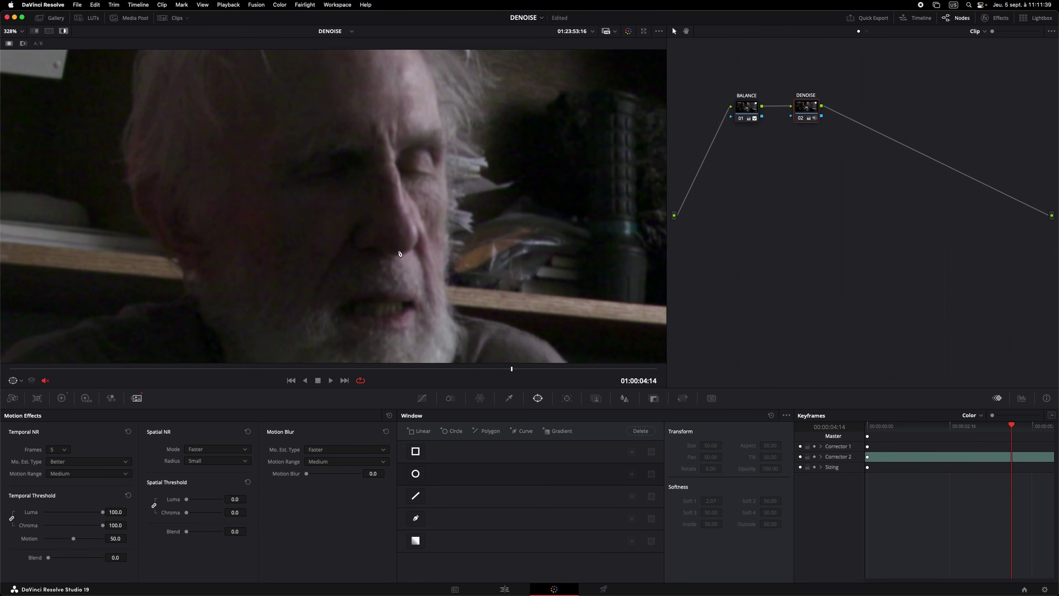
key(super+d)
key(super+d)
key(super+d)
key(super+d)
key(super+d)
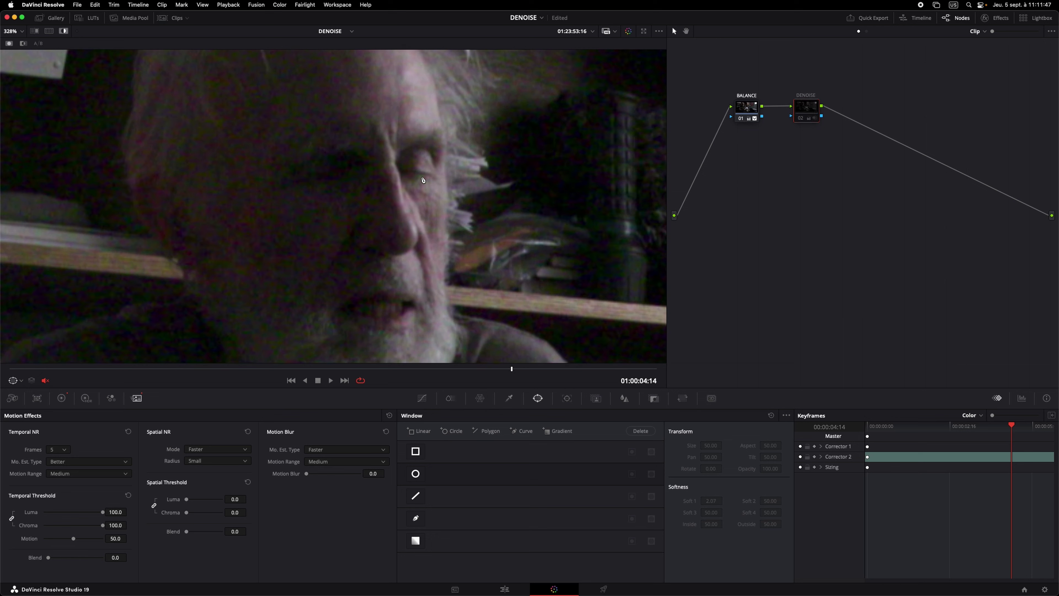
key(super+d)
key(super+d)
key(super+d)
key(super+d)
- Reset the Temporal Threshold to 0, then set luma and chroma to 11.3 with DENOISE on
drag(103, 514, 4, 512)
scroll(251, 267, down, 5)
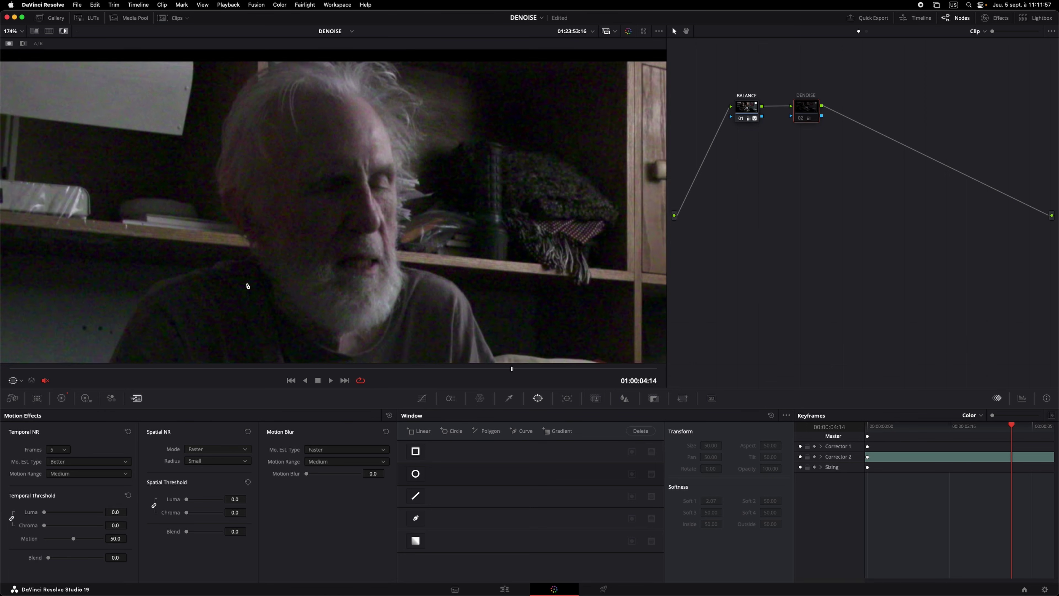
scroll(249, 286, down, 2)
scroll(409, 281, right, 5)
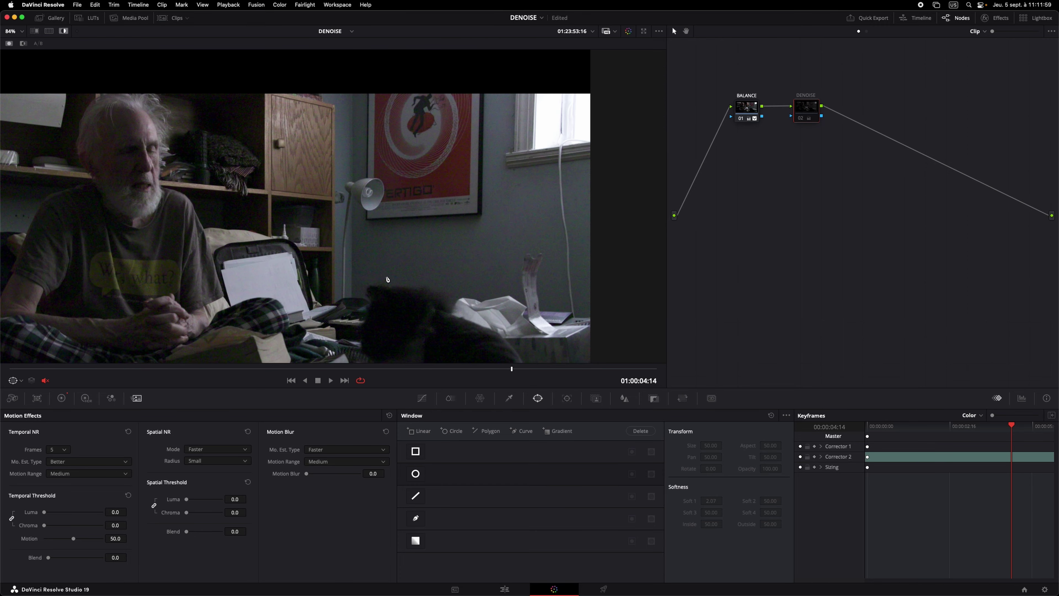
scroll(408, 281, up, 2)
scroll(281, 213, up, 2)
scroll(293, 237, up, 2)
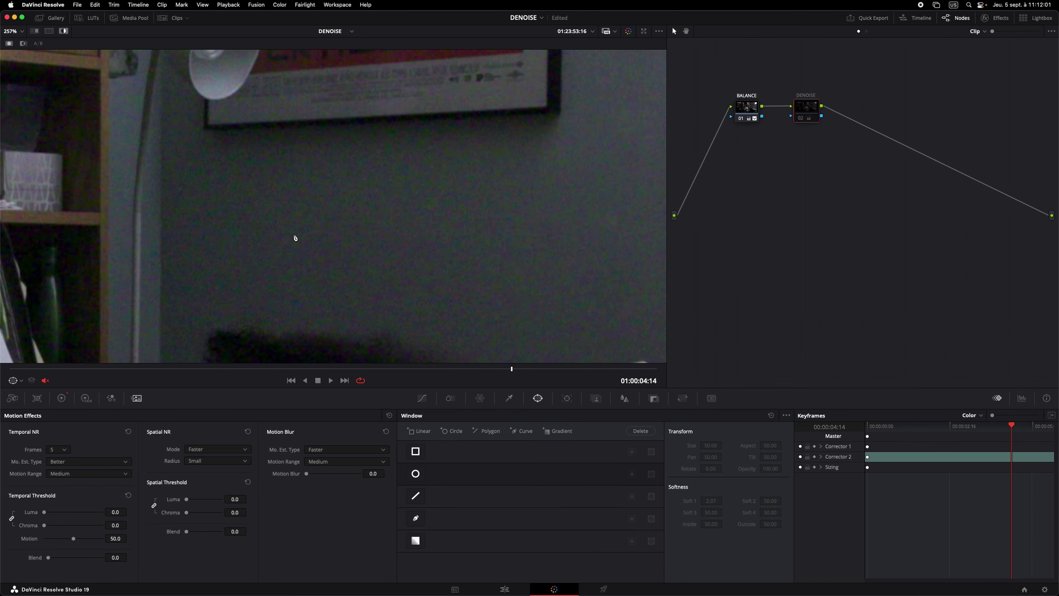
scroll(293, 237, up, 1)
mouse_move(44, 512)
mouse_down()
mouse_move(22, 512)
mouse_move(52, 517)
mouse_up()
key(super+d)
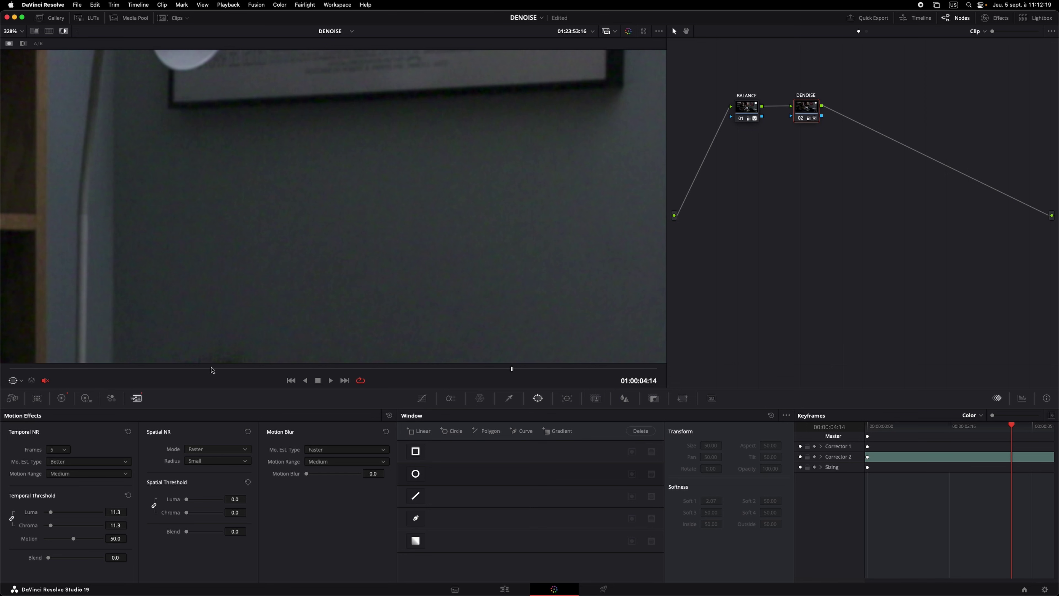
- Zoom the viewer out from 328% to 97% to show the whole frame
scroll(180, 265, down, 3)
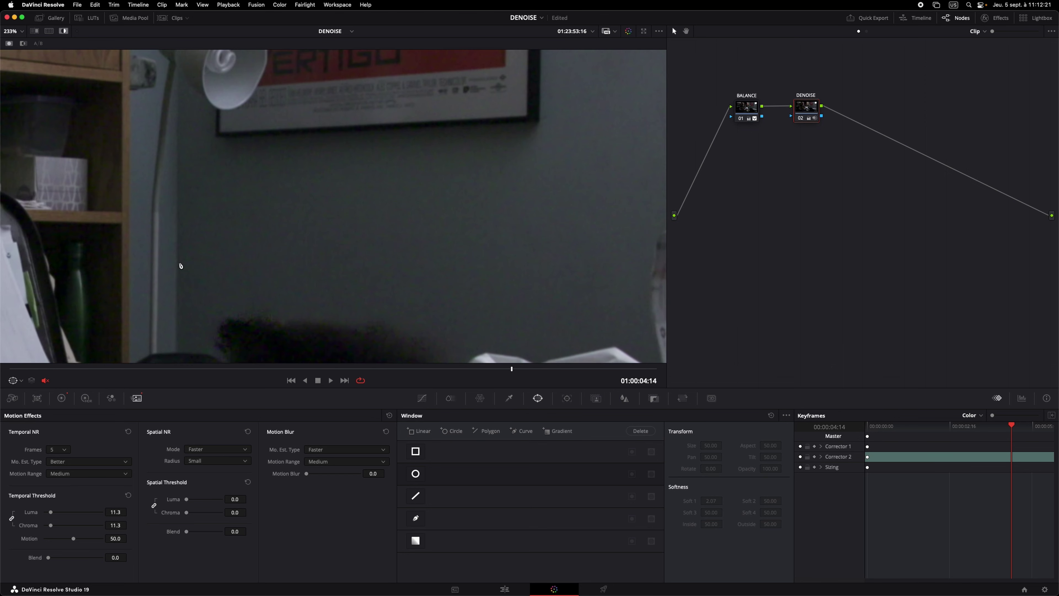
scroll(180, 266, down, 2)
scroll(180, 267, down, 2)
scroll(180, 268, down, 2)
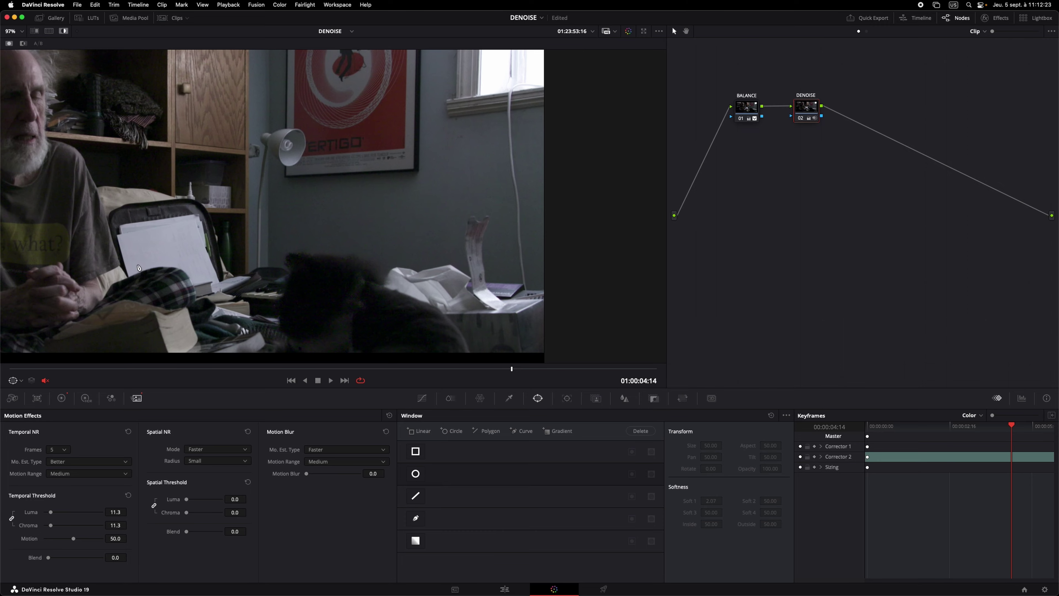
- Play the clip's opening twice from the start to judge the temporal NR, ending on frame one
key(Home)
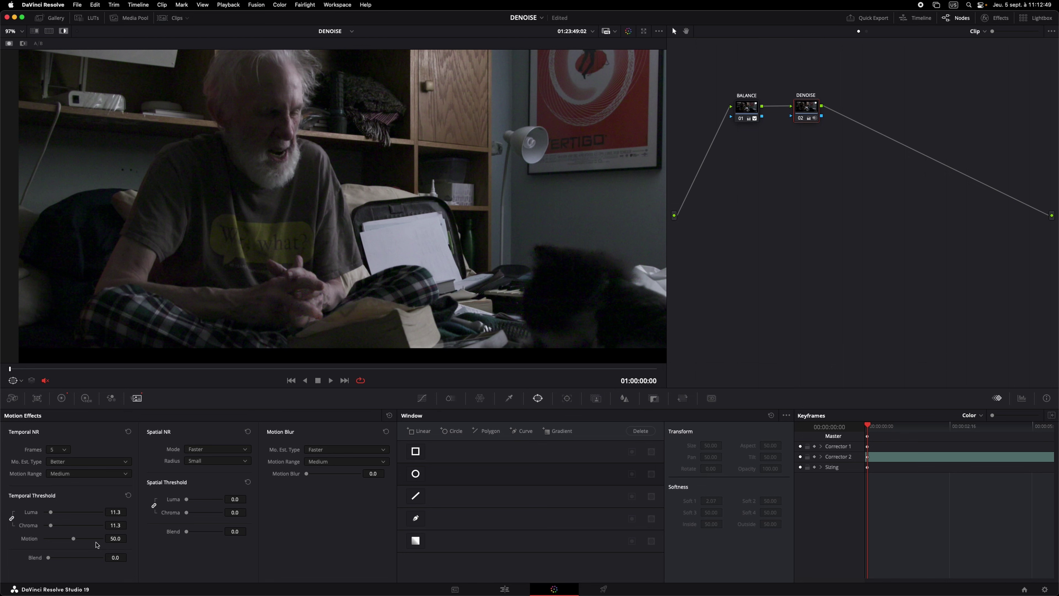
key(space)
drag(7, 368, 1, 369)
key(space)
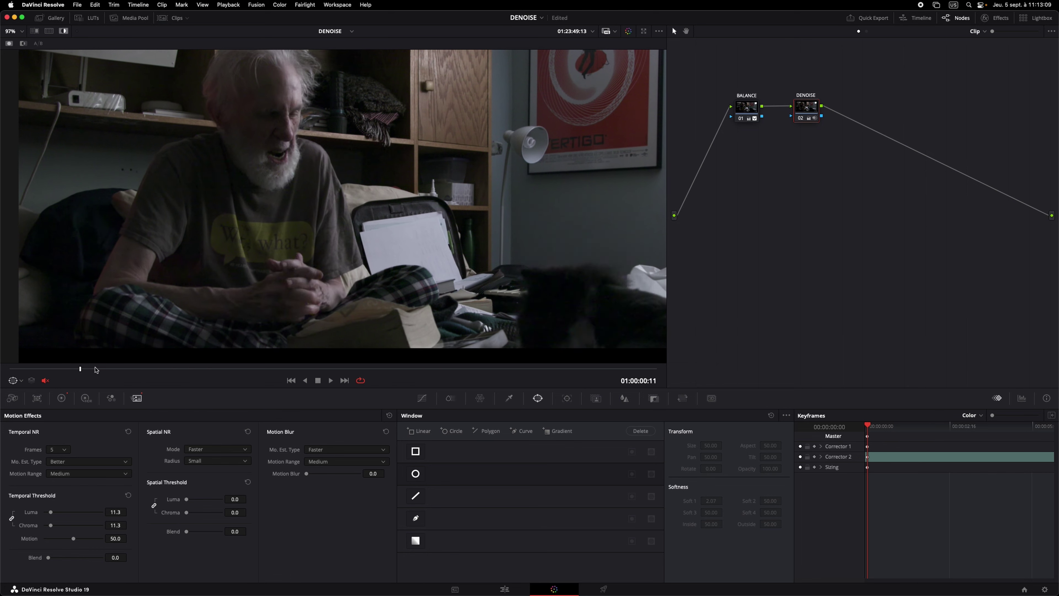
key(space)
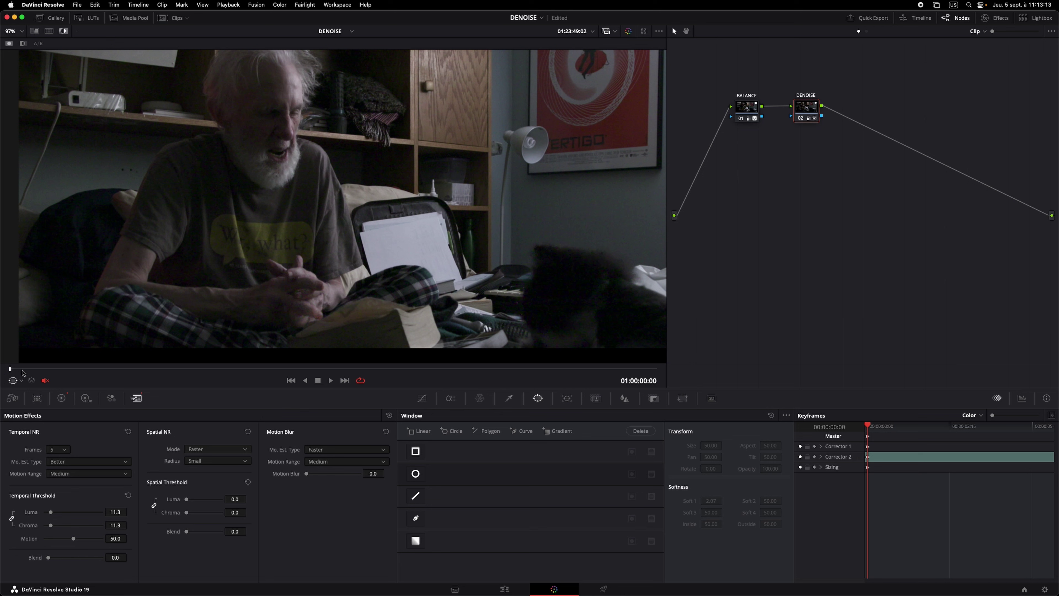
- Set Temporal Threshold luma and chroma to 100.0, magnify the detail, and toggle DENOISE to compare
drag(51, 512, 126, 517)
scroll(332, 334, up, 2)
drag(364, 323, 375, 264)
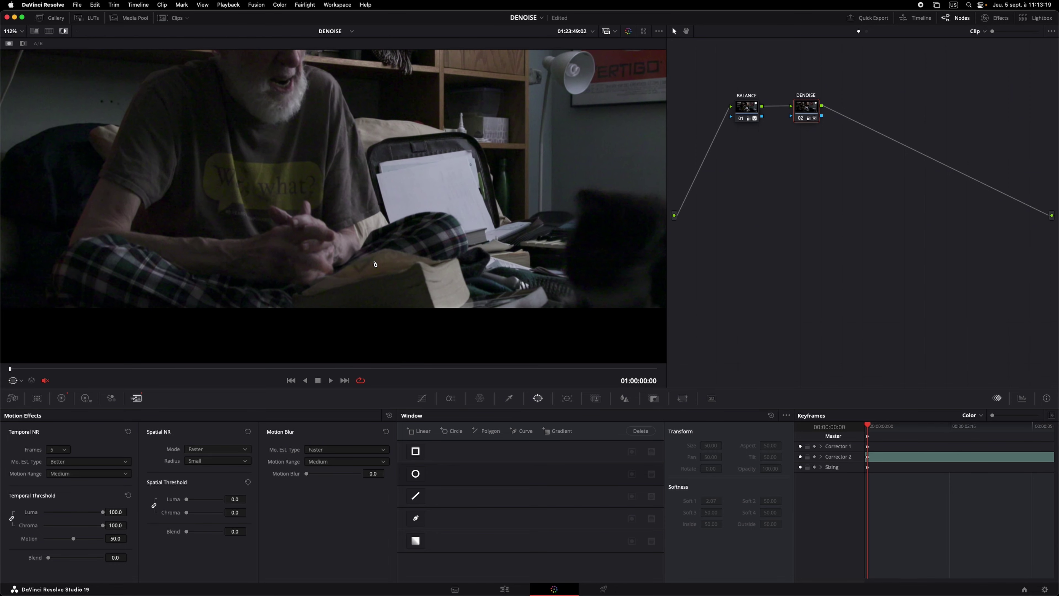
key(super+d)
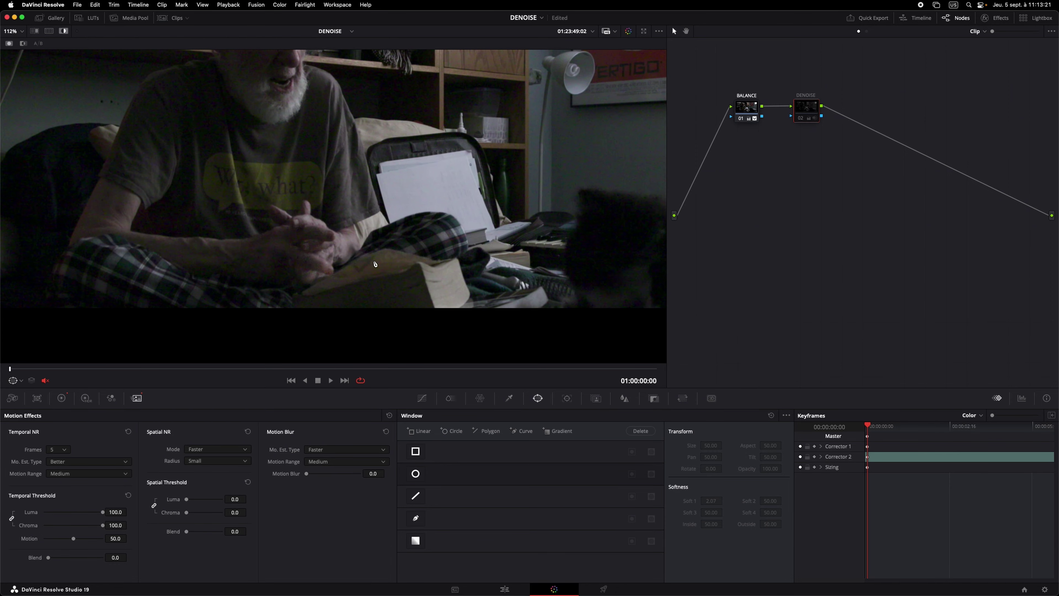
key(super+d)
key(super+d)
key(super+d)
key(super+d)
key(super+d)
key(super+d)
key(super+d)
key(super+d)
key(super+d)
key(super+d)
key(super+d)
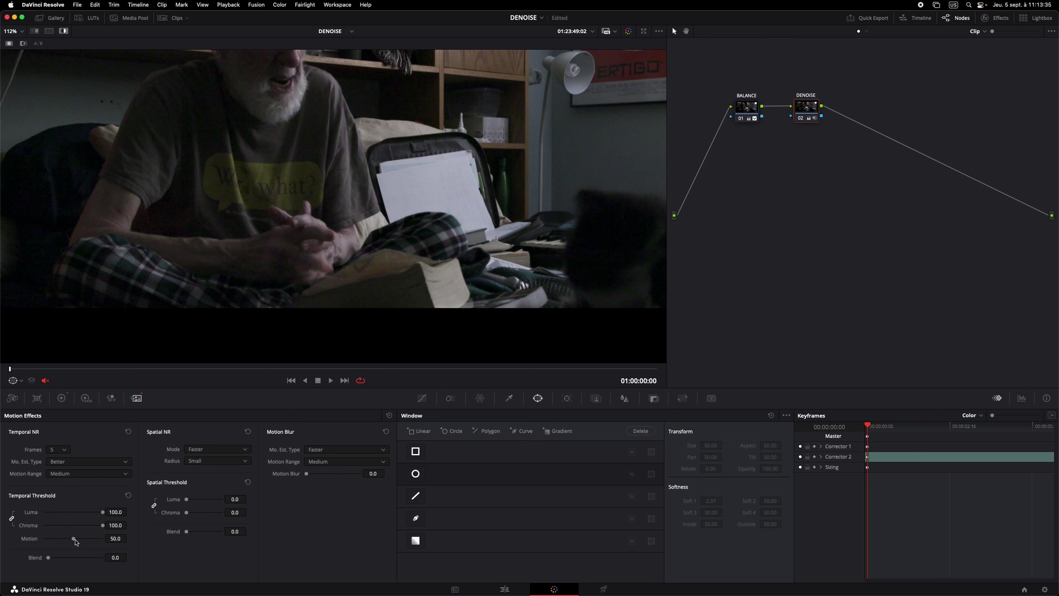
drag(75, 541, 51, 541)
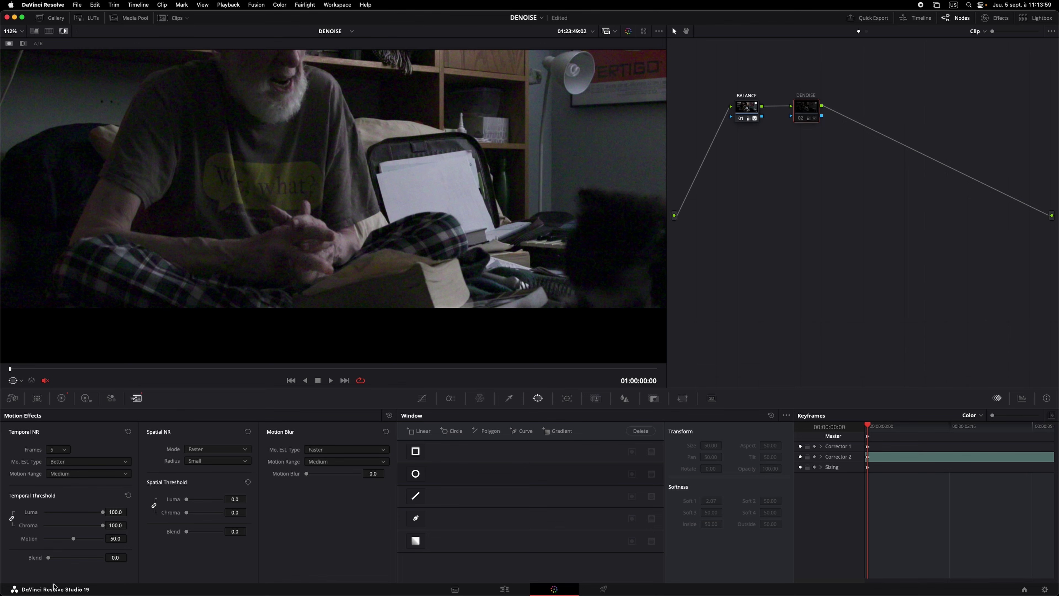
- Reset Temporal NR to its defaults, returning Frames to 0, and view the lamp and wall
click(128, 431)
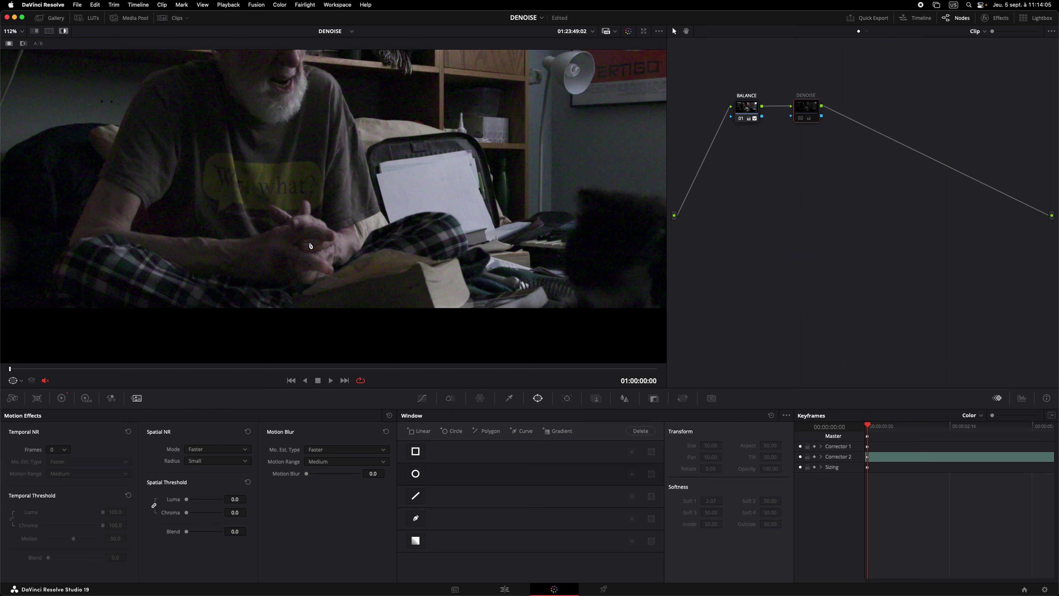
scroll(390, 275, down, 3)
scroll(390, 275, down, 2)
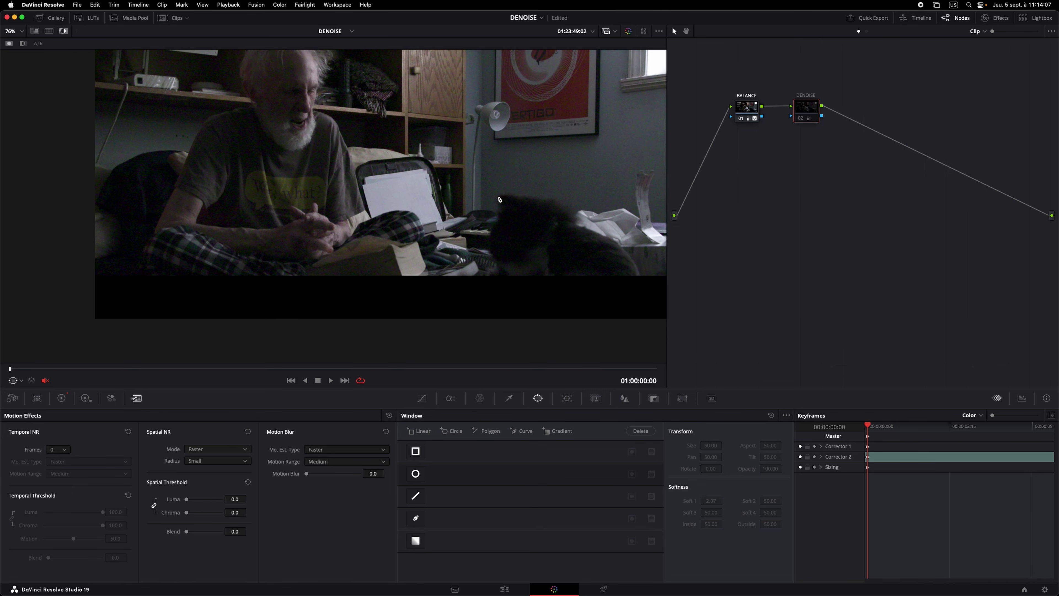
drag(499, 199, 388, 255)
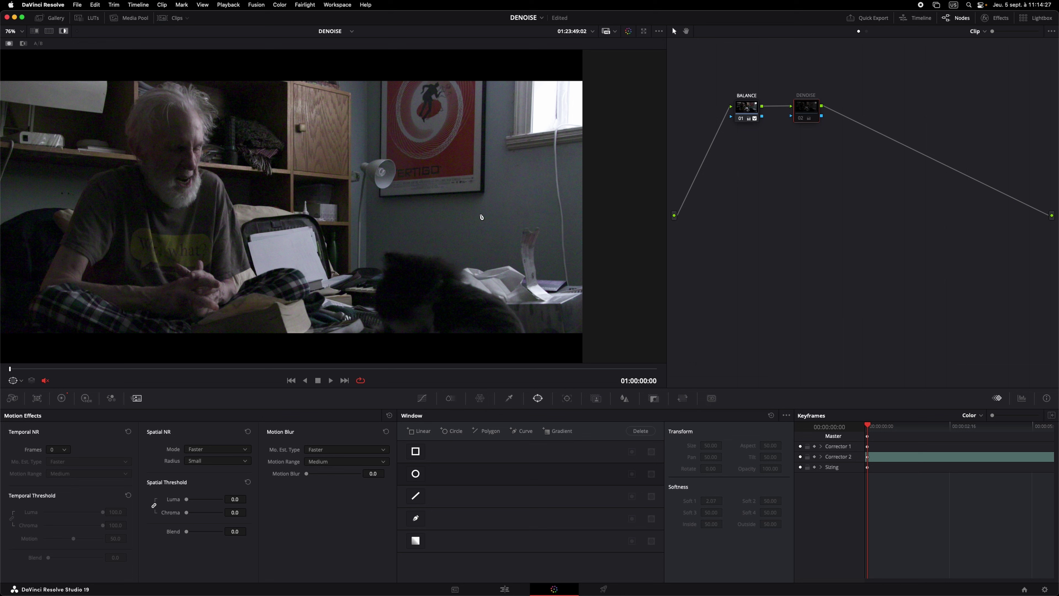
- Open the Spatial NR Mode dropdown to see the available modes
scroll(482, 218, up, 3)
scroll(479, 216, up, 3)
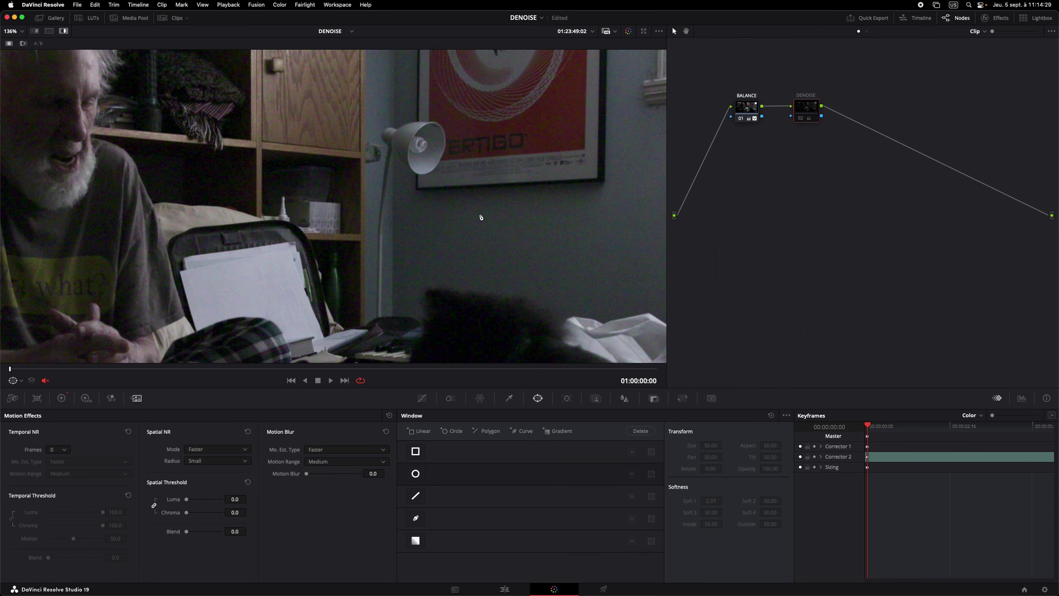
scroll(412, 207, up, 3)
scroll(476, 166, up, 3)
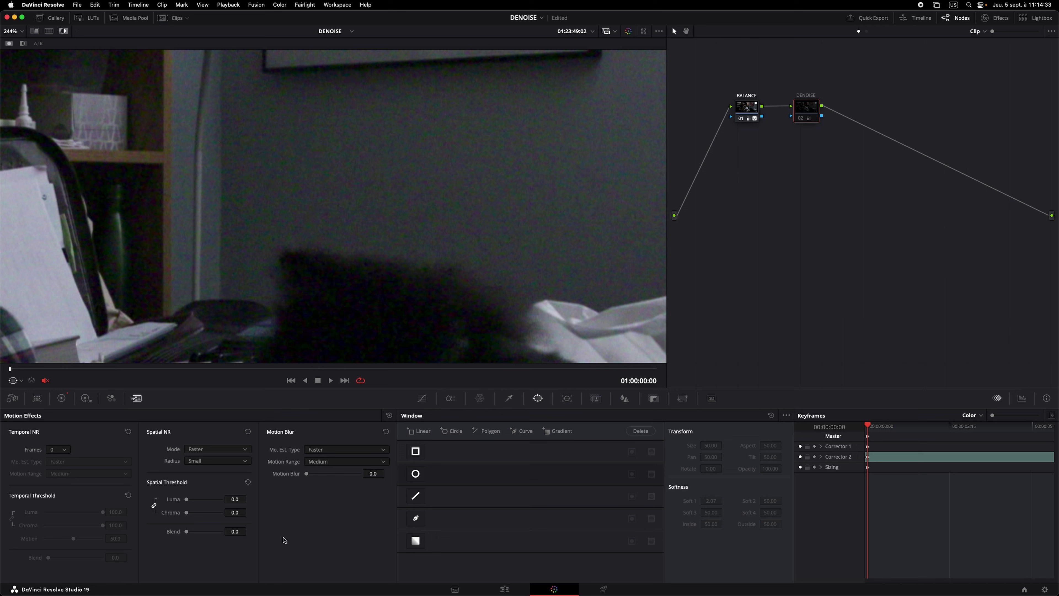
click(218, 453)
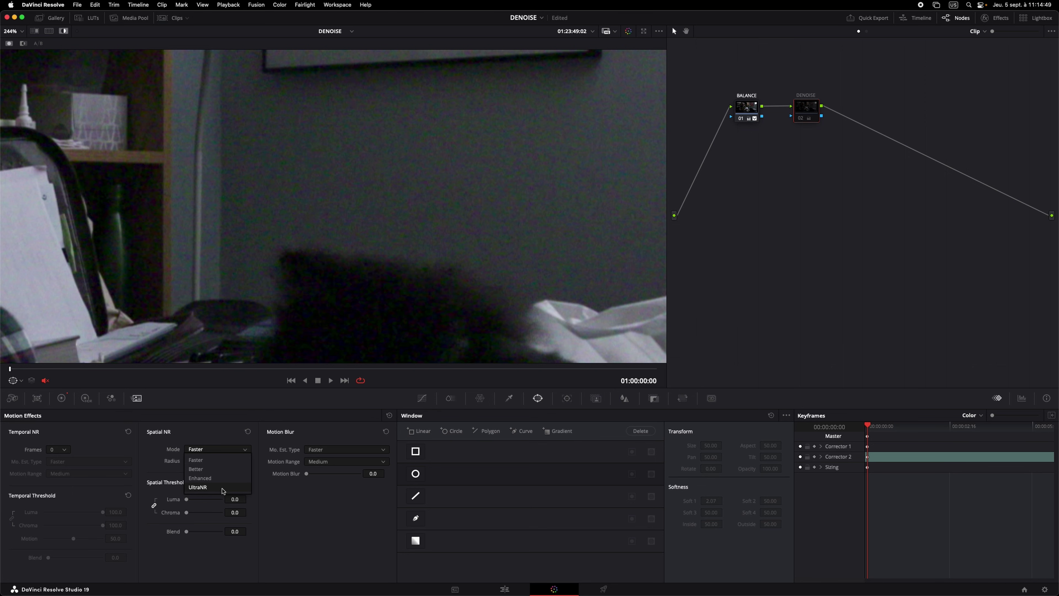
- Switch Spatial NR Mode to UltraNR and start the noise profile analysis
click(223, 488)
scroll(287, 242, down, 3)
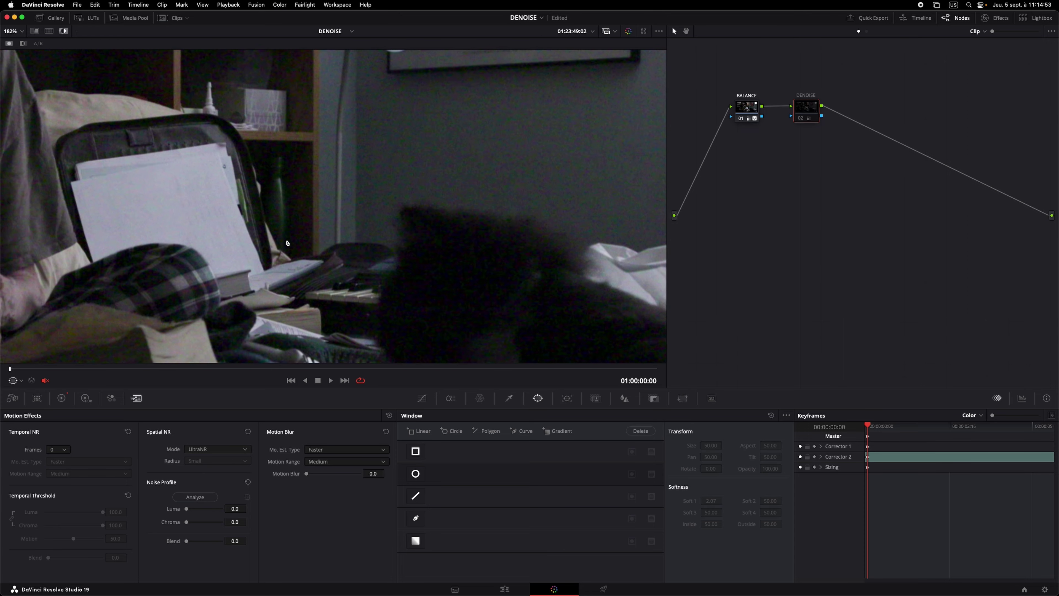
click(203, 501)
click(187, 498)
scroll(262, 230, down, 5)
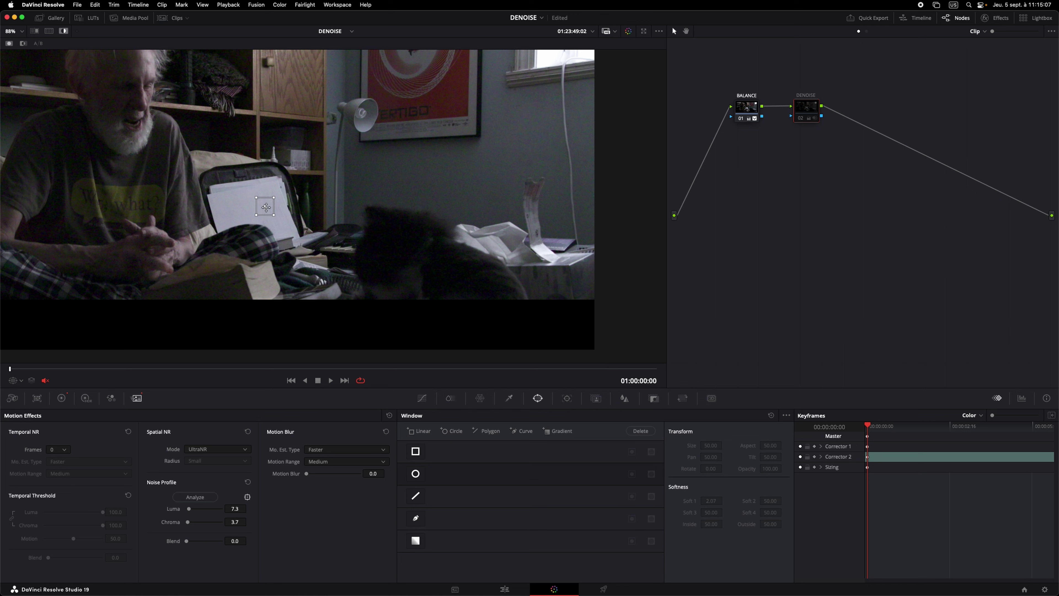
- Move the analysis sampling box onto the plain wall
mouse_move(266, 206)
mouse_down()
mouse_move(385, 168)
mouse_move(438, 189)
mouse_move(380, 191)
mouse_move(374, 201)
mouse_up()
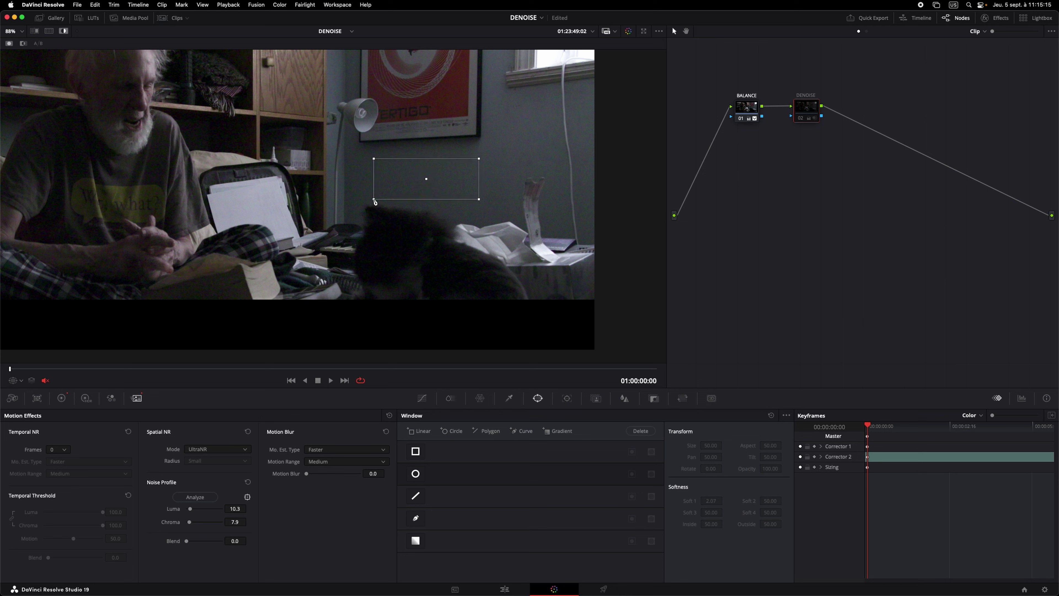
drag(429, 178, 421, 174)
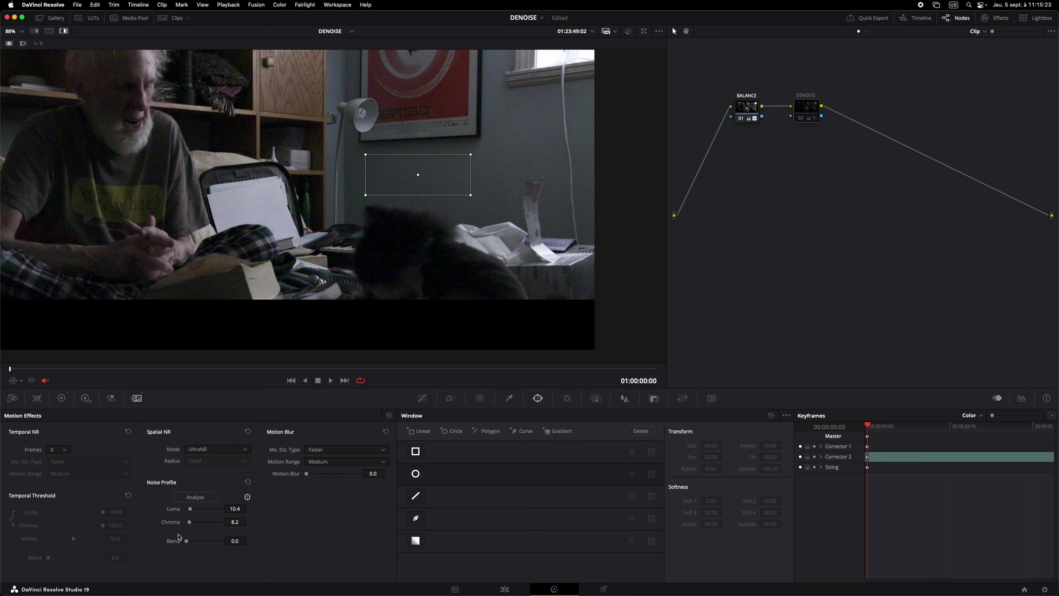
drag(420, 175, 346, 184)
click(268, 194)
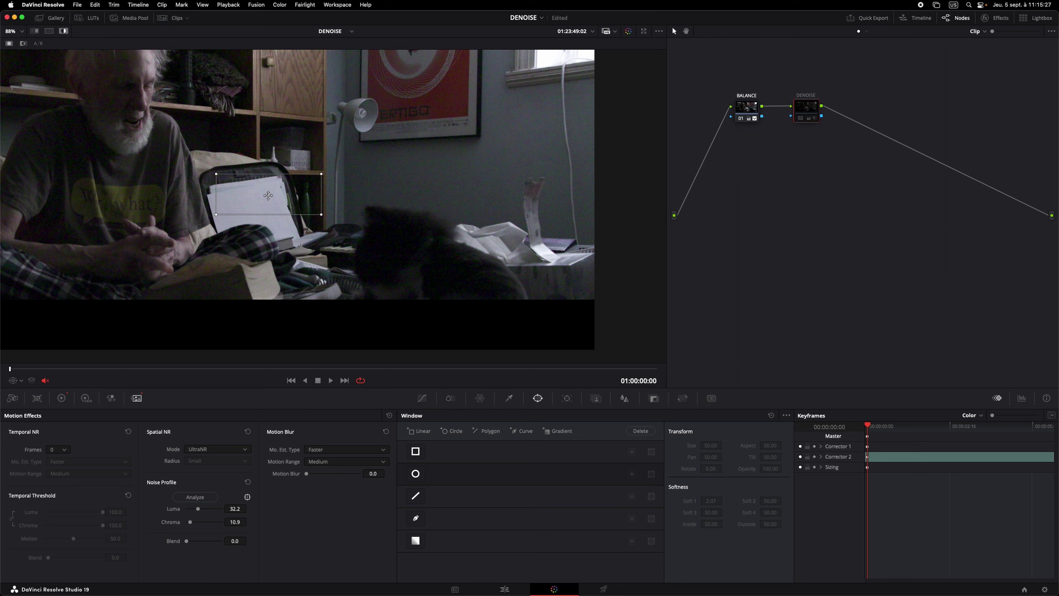
mouse_move(268, 195)
mouse_down()
mouse_move(433, 182)
mouse_move(421, 175)
mouse_up()
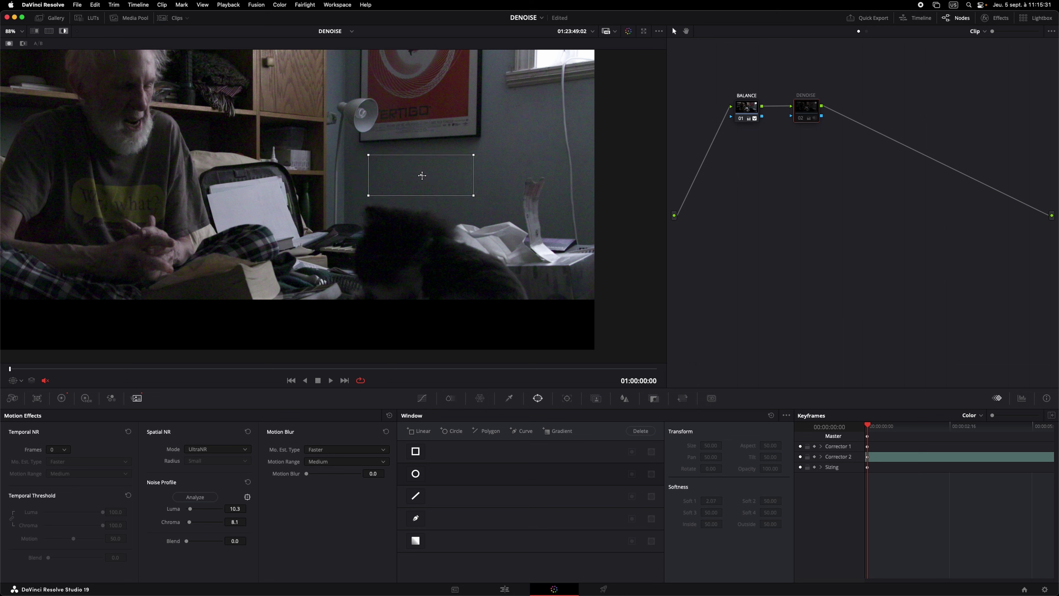
- Re-enable DENOISE and shrink the wall sampling box, giving Luma 10.3 and Chroma 8.1
scroll(414, 236, up, 3)
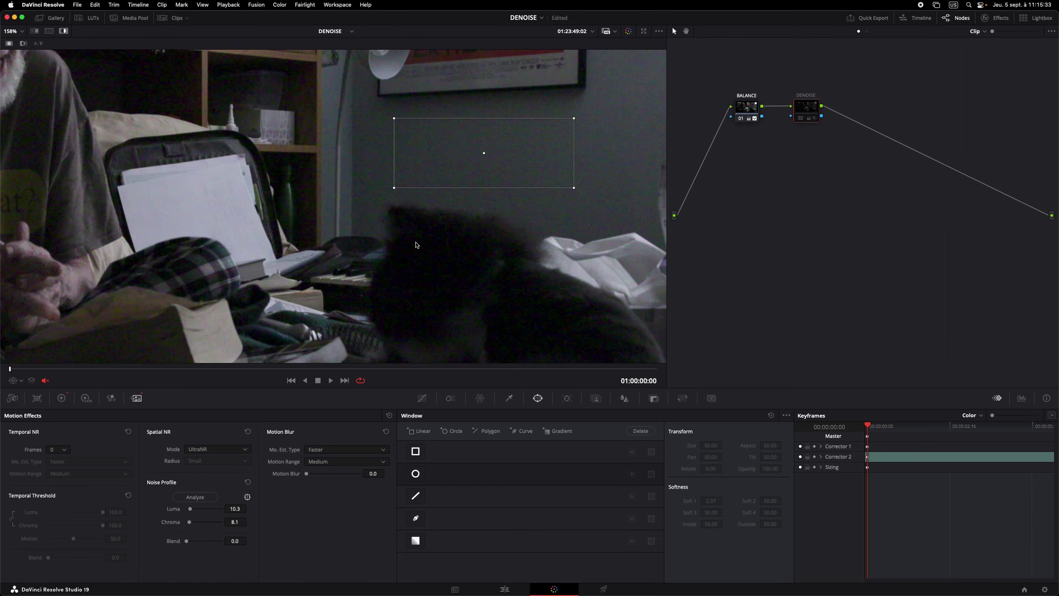
scroll(459, 237, up, 3)
scroll(499, 239, up, 2)
scroll(492, 242, up, 1)
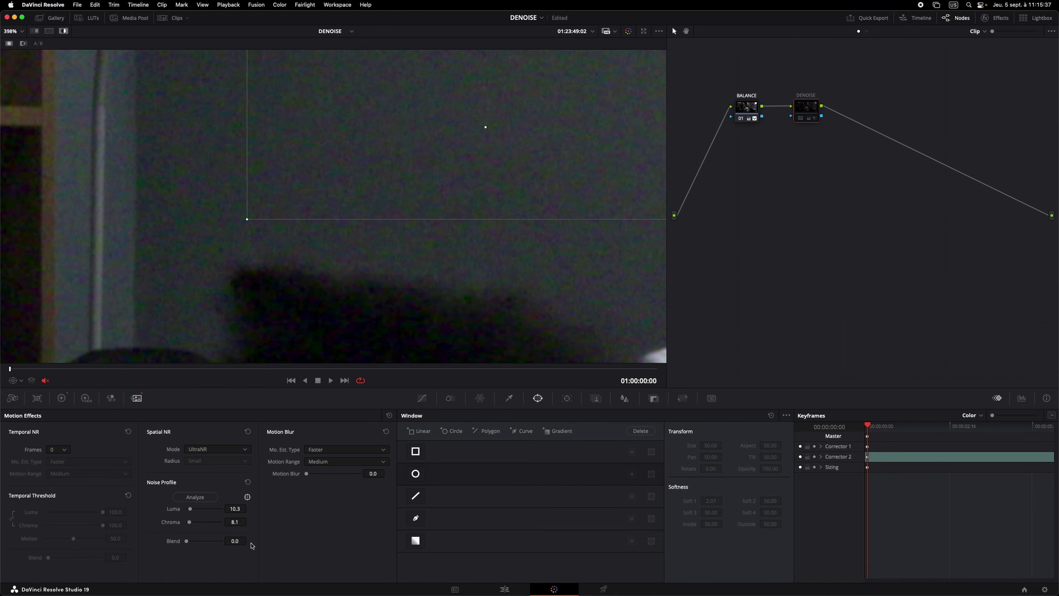
key(super+d)
key(super+d)
key(super+d)
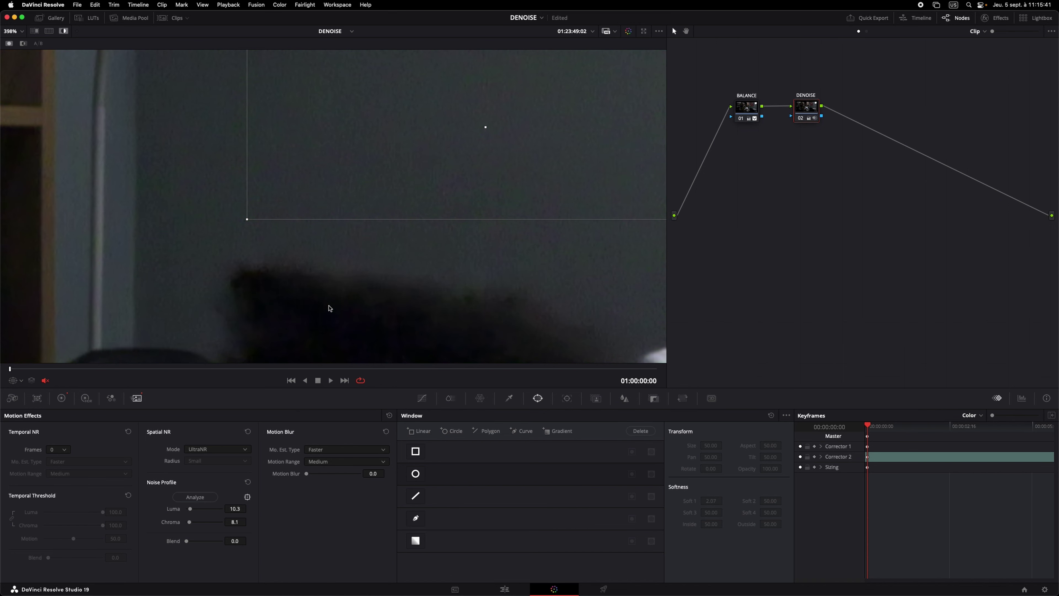
scroll(367, 239, down, 5)
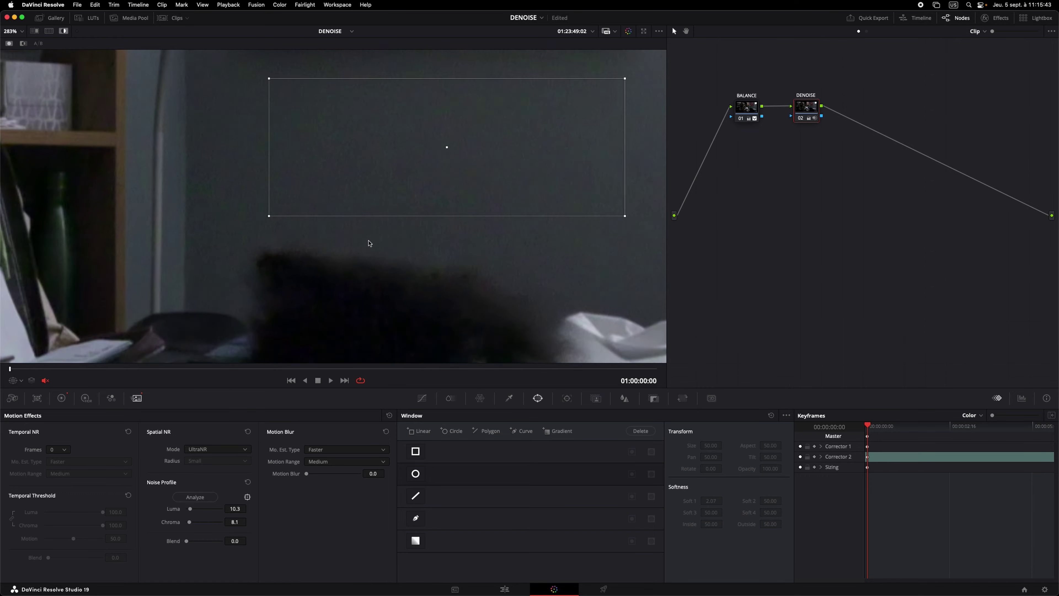
scroll(372, 252, down, 3)
mouse_move(313, 217)
mouse_down()
mouse_move(344, 204)
mouse_move(327, 208)
mouse_up()
- Reset the DENOISE node's grade and set its Spatial NR mode to UltraNR
right_click(807, 113)
click(830, 116)
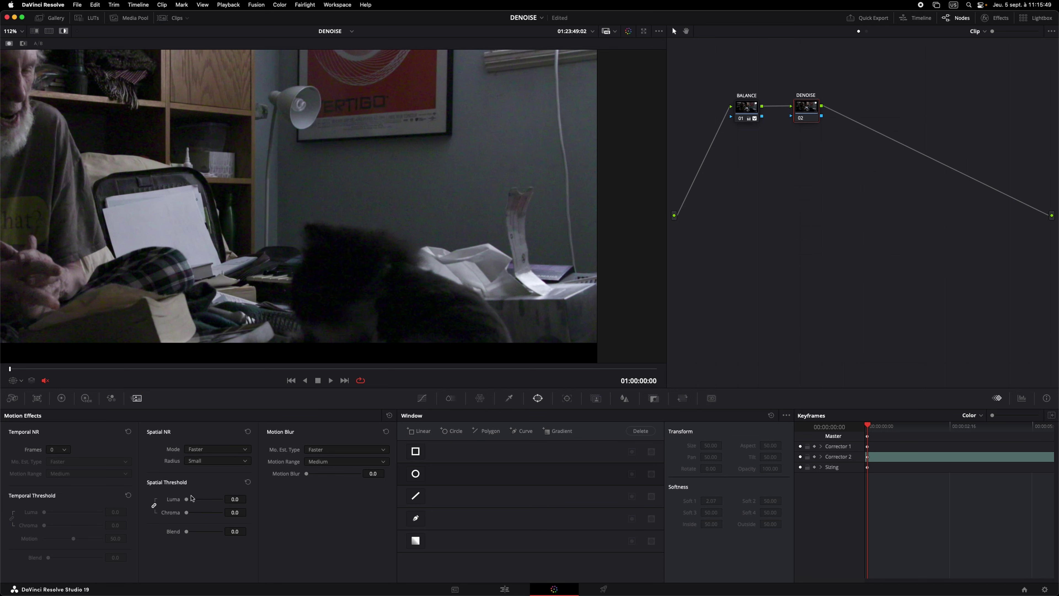
click(218, 446)
click(214, 494)
click(219, 449)
click(216, 487)
click(248, 496)
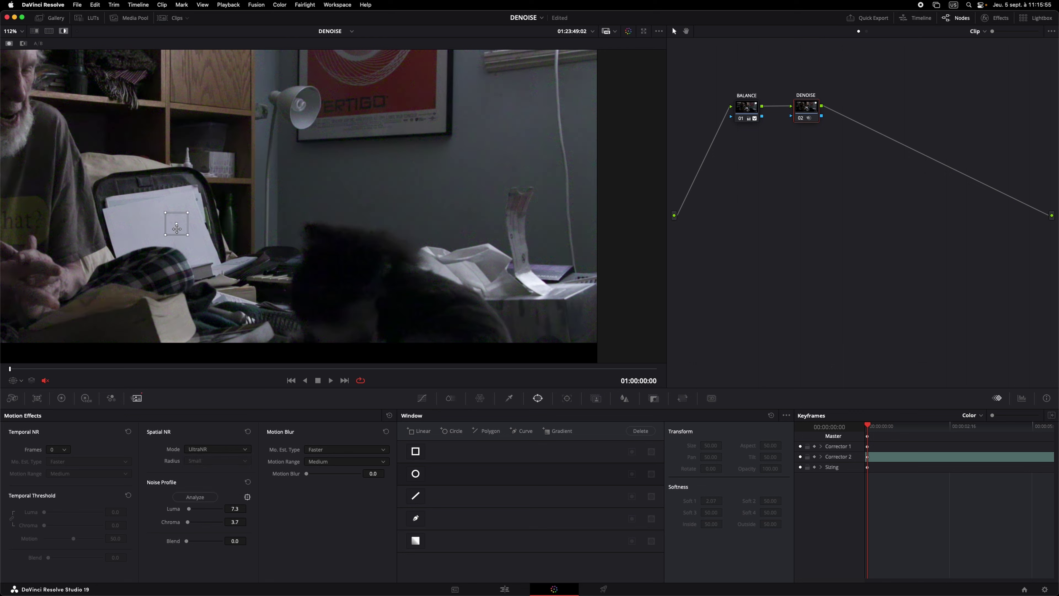
- Sample the noise profile from the plain wall (Luma 10.2, Chroma 8.1) and compare with Cmd+D
mouse_move(176, 229)
mouse_down()
mouse_move(333, 177)
mouse_move(379, 200)
mouse_move(350, 209)
mouse_up()
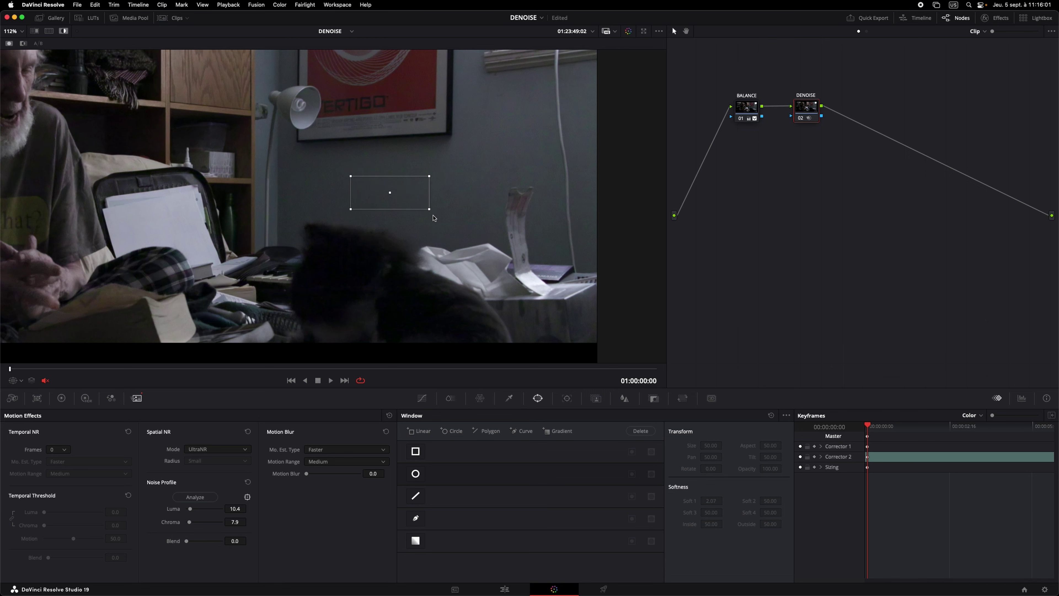
scroll(433, 217, up, 5)
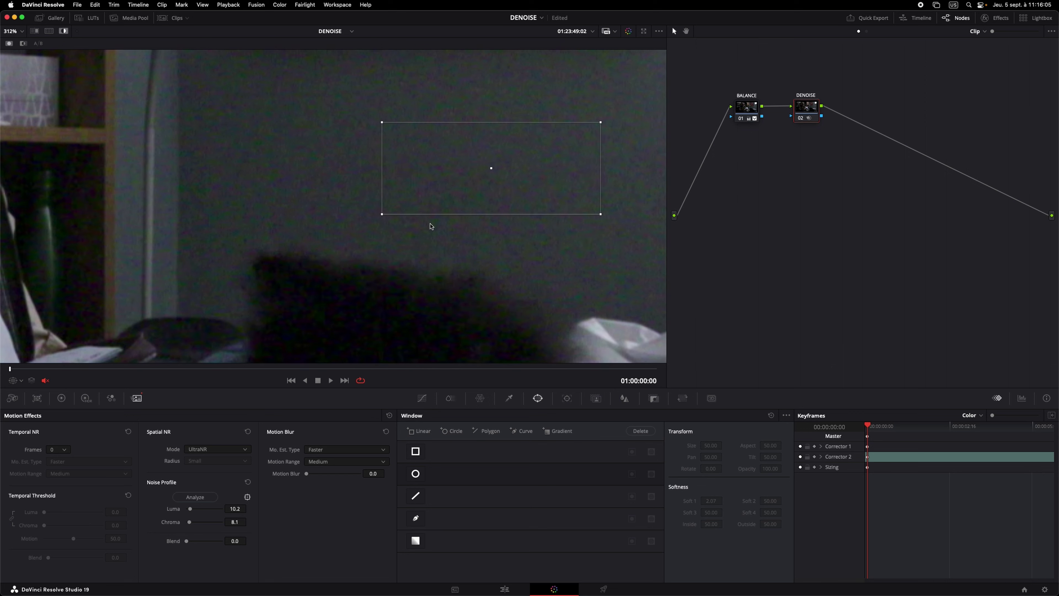
key(super+d)
key(super+d)
key(super+d)
key(super+d)
scroll(227, 298, down, 10)
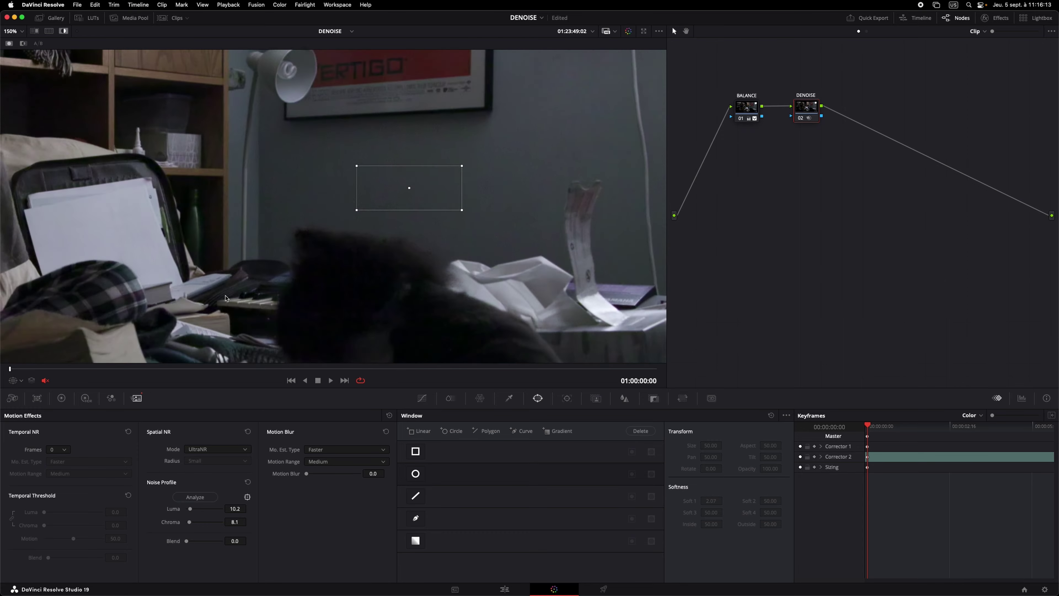
scroll(227, 298, up, 2)
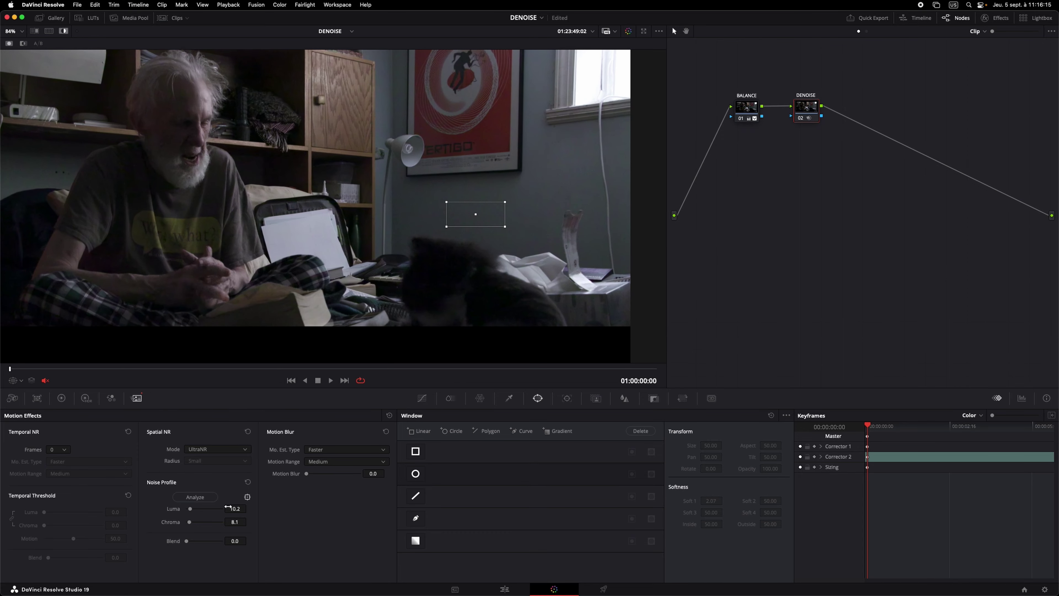
- Reset the DENOISE node again and test stronger spatial thresholds in Faster mode
right_click(796, 118)
click(813, 118)
click(211, 450)
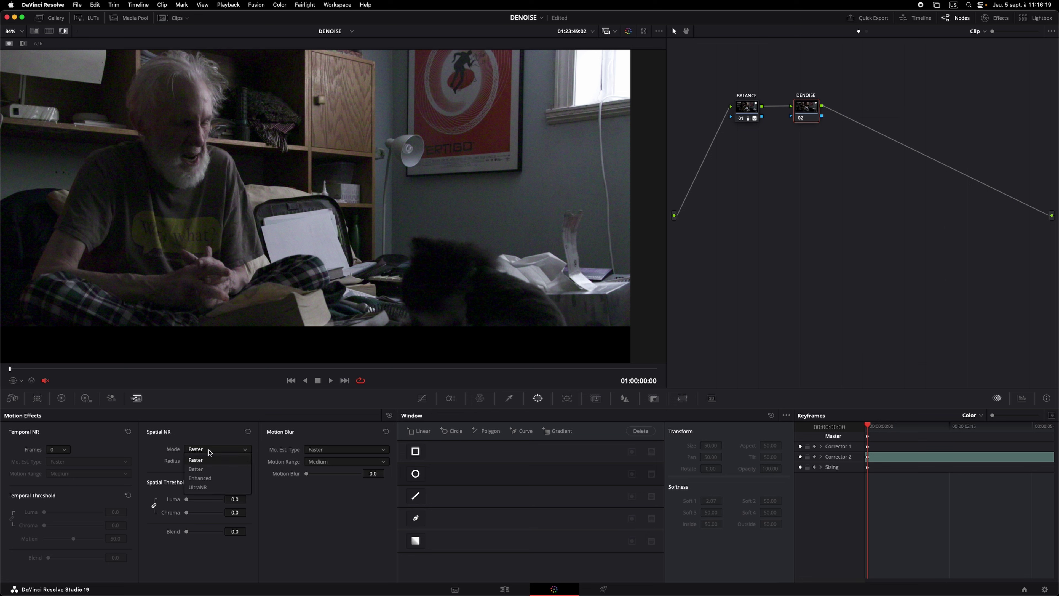
click(204, 460)
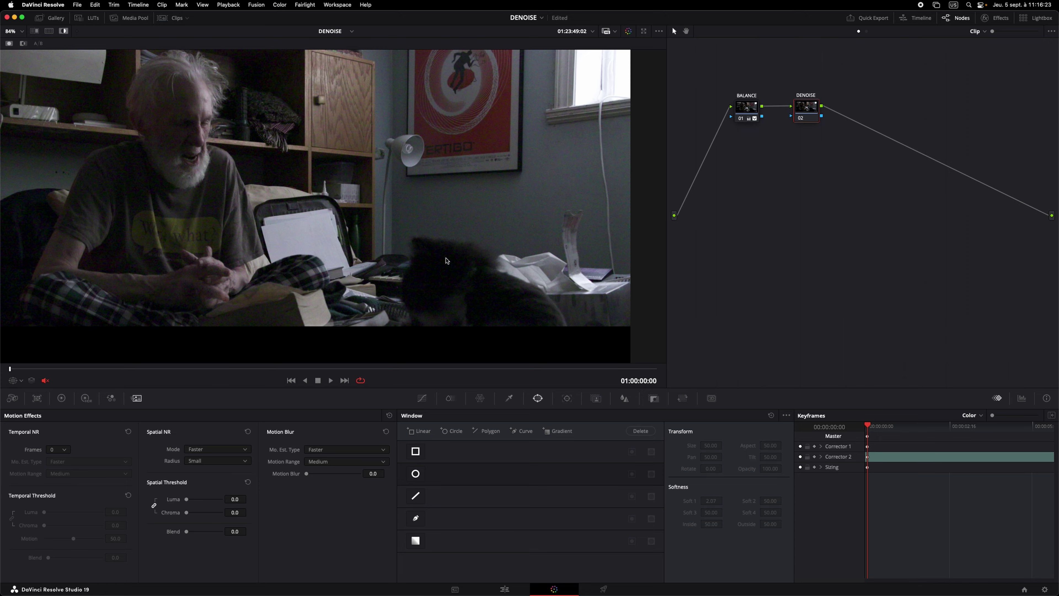
scroll(446, 260, up, 3)
scroll(627, 200, up, 2)
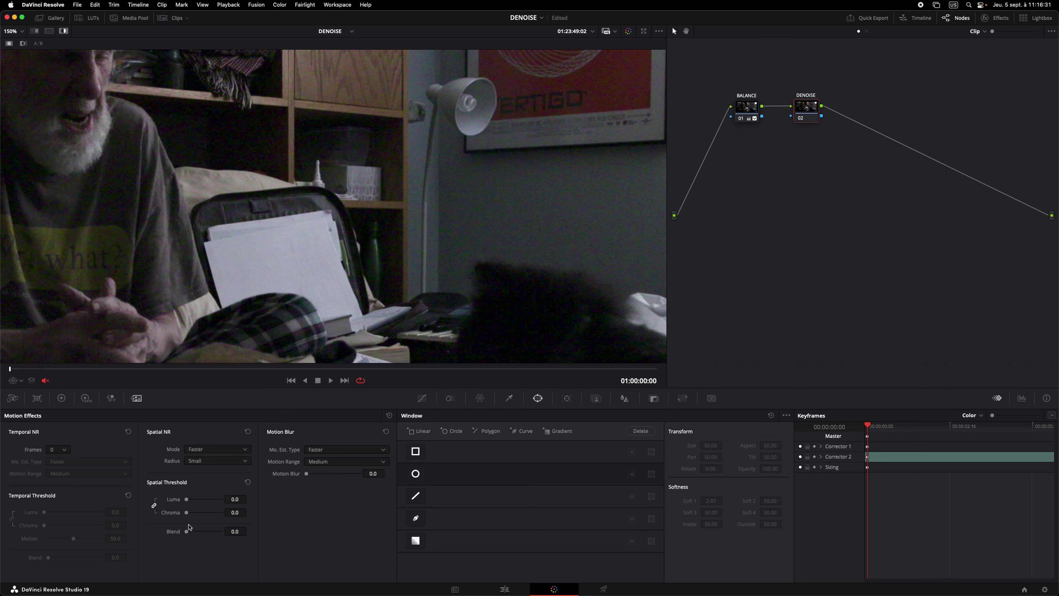
mouse_move(188, 502)
mouse_down()
mouse_move(210, 505)
mouse_move(182, 503)
mouse_up()
- Cycle the Spatial NR mode through Better and Enhanced, then switch to UltraNR
click(209, 452)
click(206, 470)
click(221, 452)
click(211, 478)
click(213, 449)
- Move the Spatial NR mode from UltraNR through Faster to Enhanced
click(214, 487)
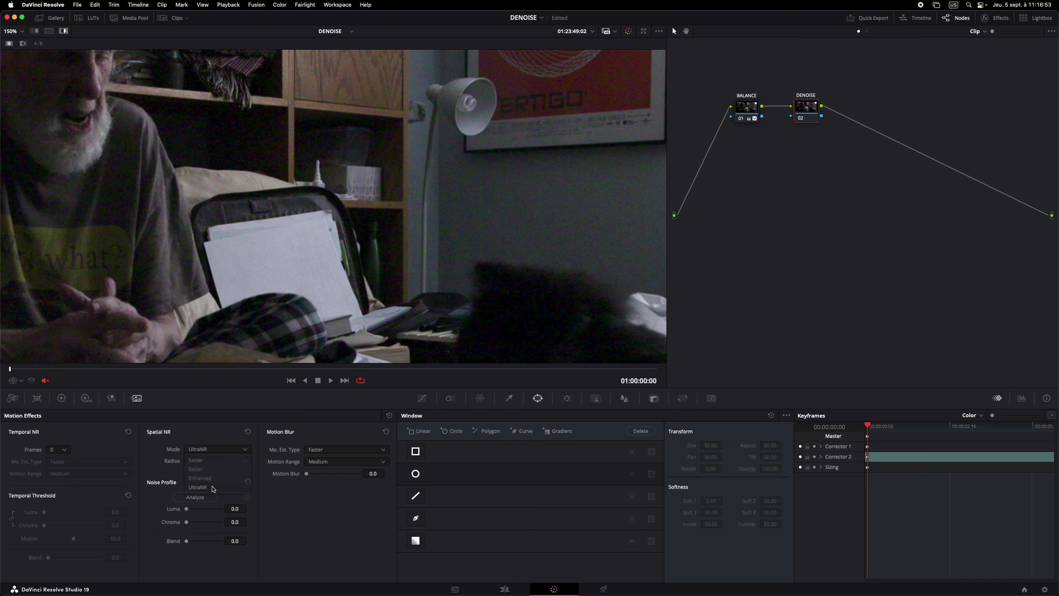
click(215, 449)
click(212, 460)
click(216, 449)
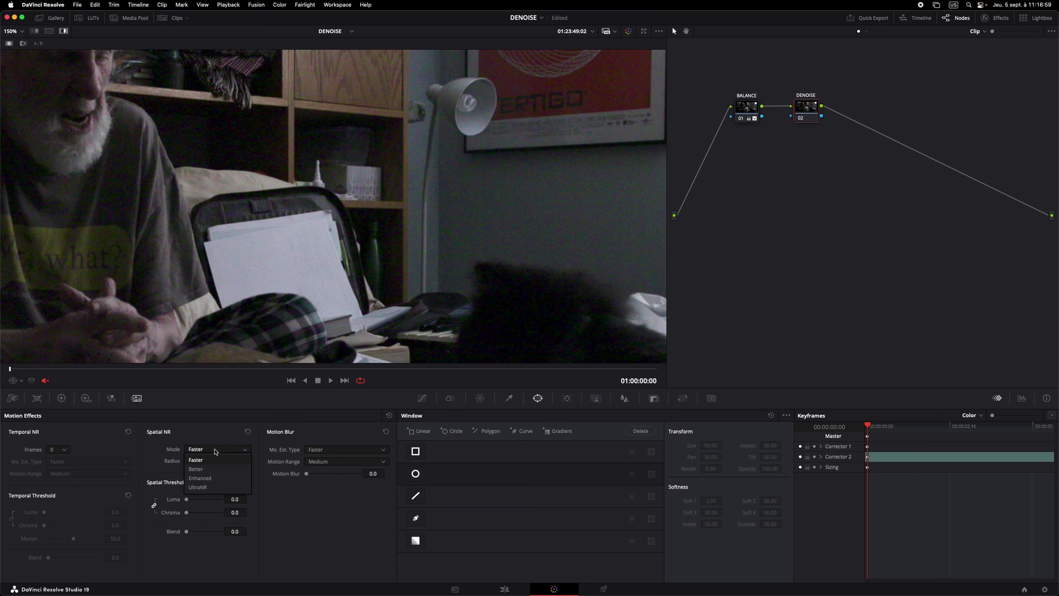
click(210, 478)
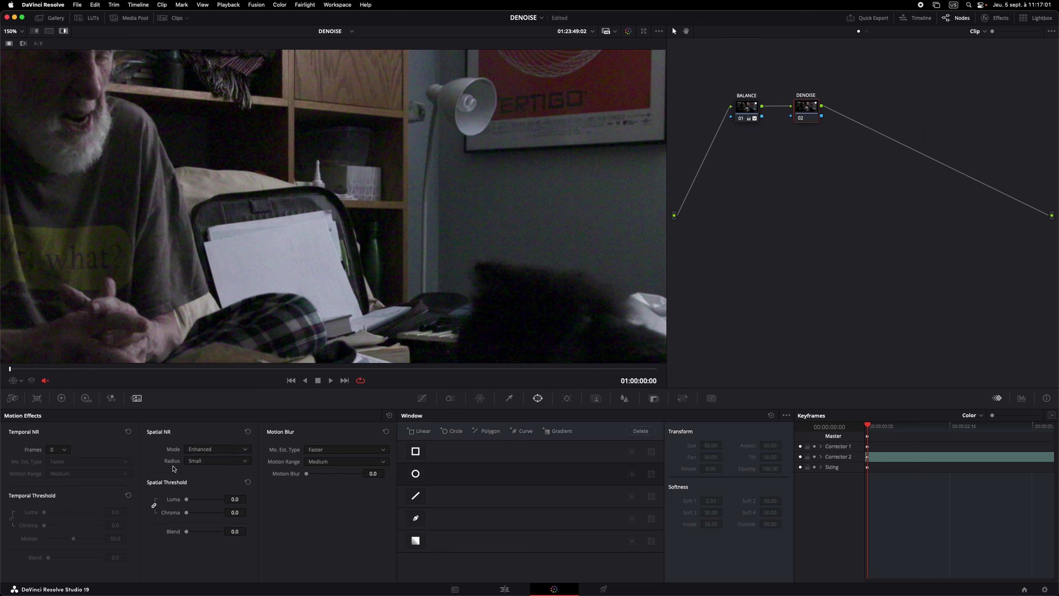
- Set the Spatial NR radius to Large
click(215, 463)
click(160, 478)
click(205, 461)
click(215, 492)
scroll(291, 253, up, 3)
scroll(290, 253, up, 2)
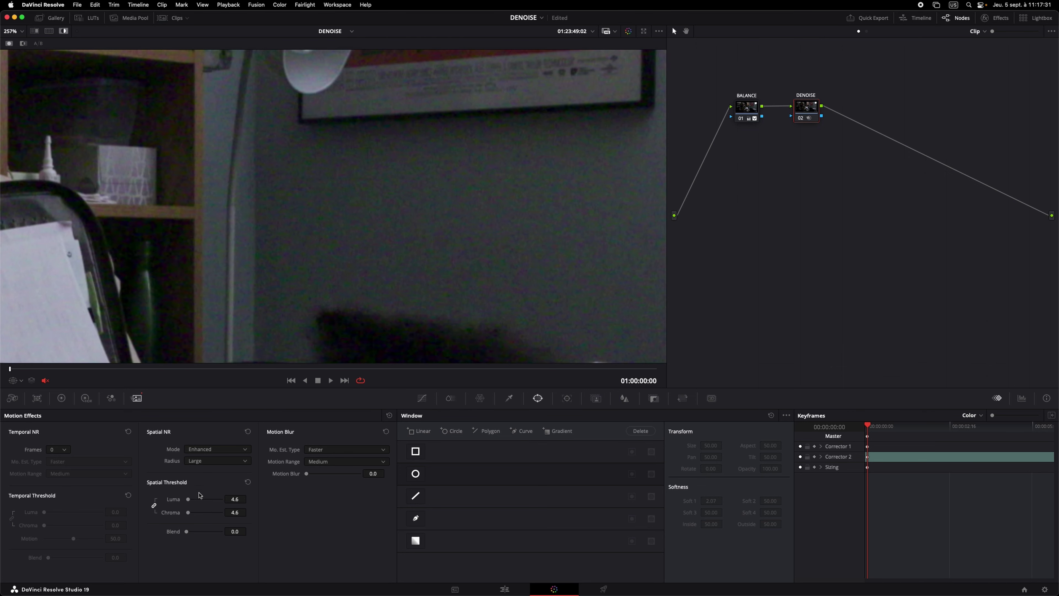
- Drag the linked spatial luma and chroma thresholds up to 100.0, zooming the viewer to inspect
drag(188, 499, 210, 501)
scroll(373, 272, down, 2)
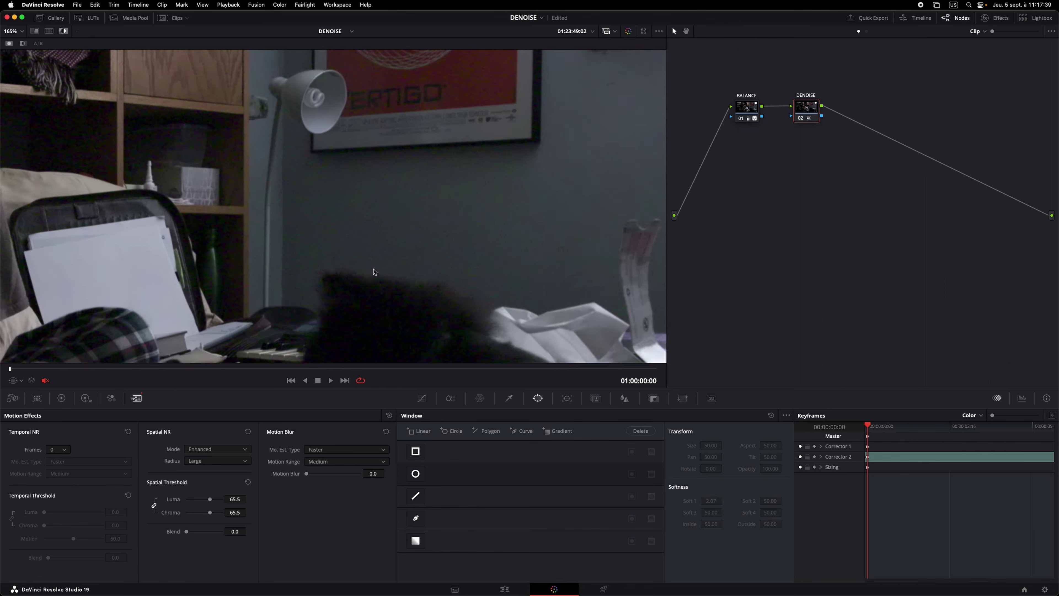
scroll(374, 271, down, 2)
scroll(262, 215, down, 1)
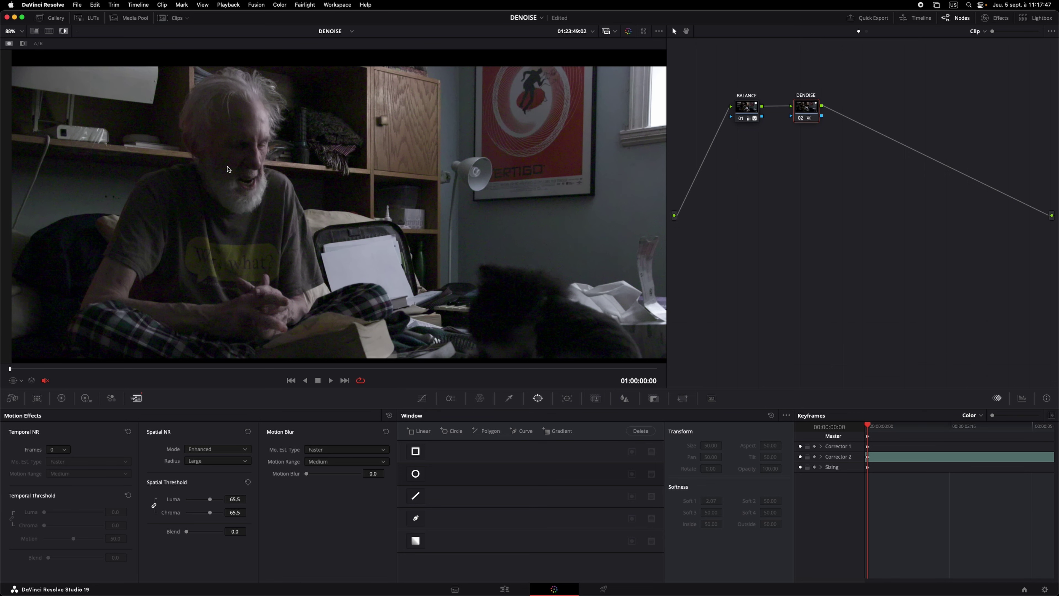
scroll(253, 191, up, 2)
scroll(382, 266, up, 1)
scroll(381, 265, up, 1)
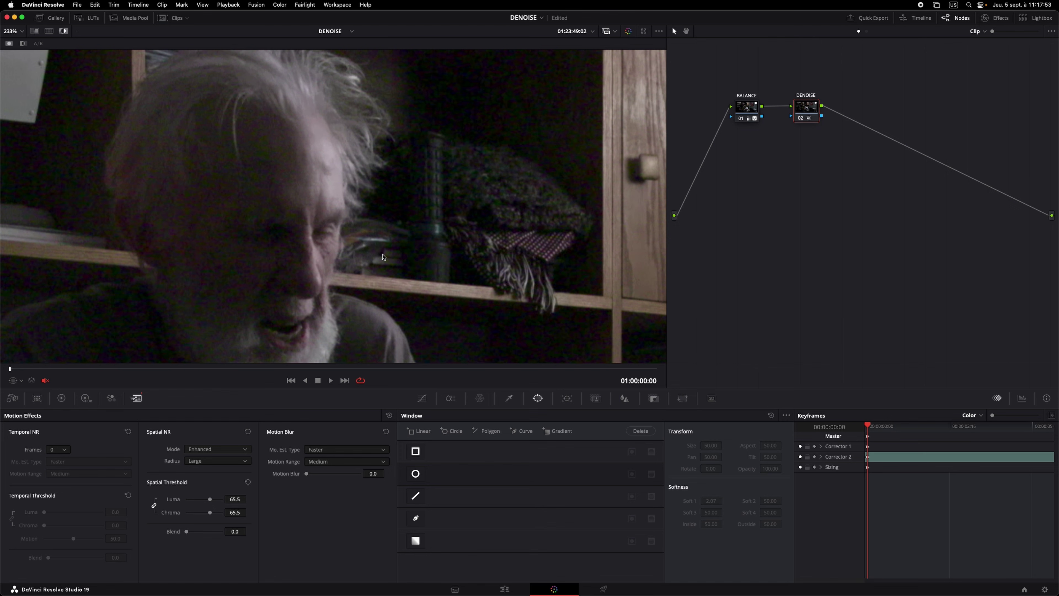
scroll(375, 275, down, 2)
scroll(400, 296, down, 2)
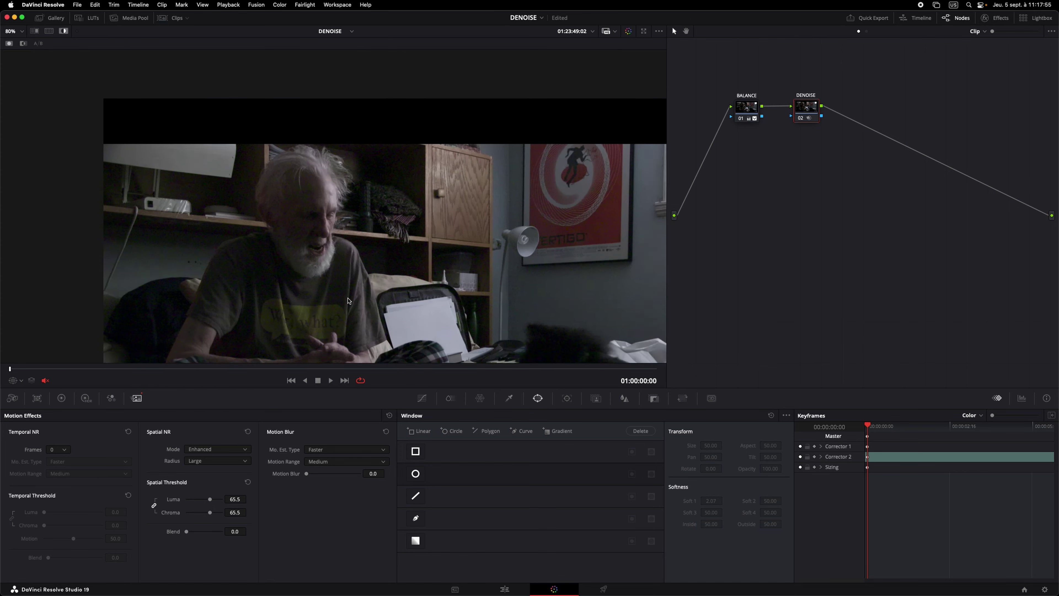
drag(415, 310, 360, 230)
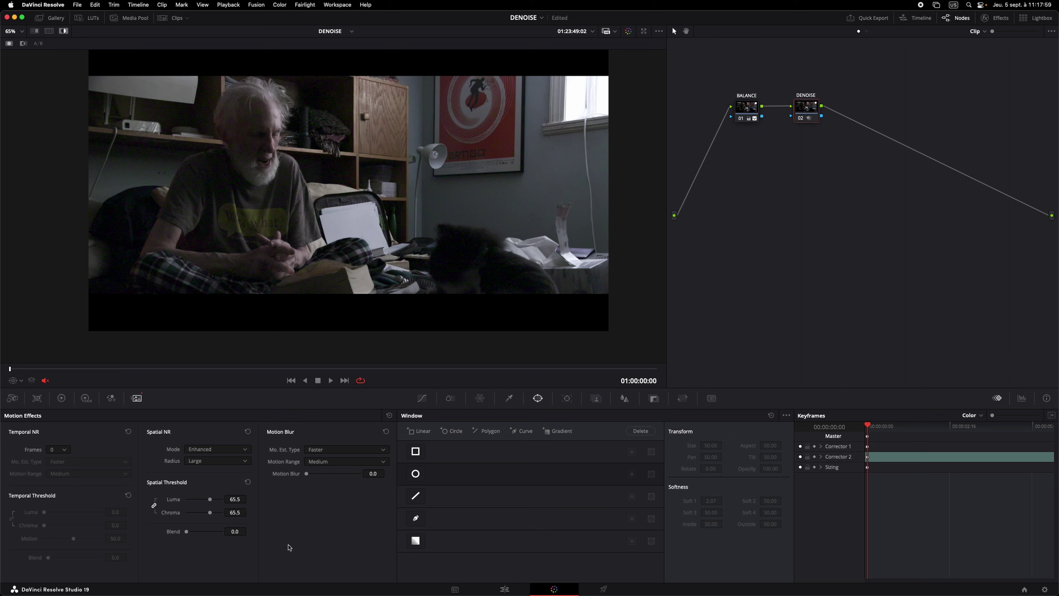
drag(210, 500, 279, 503)
- Set Temporal NR to 5 frames with luma and chroma thresholds at 100
click(58, 449)
click(63, 509)
drag(47, 512, 102, 512)
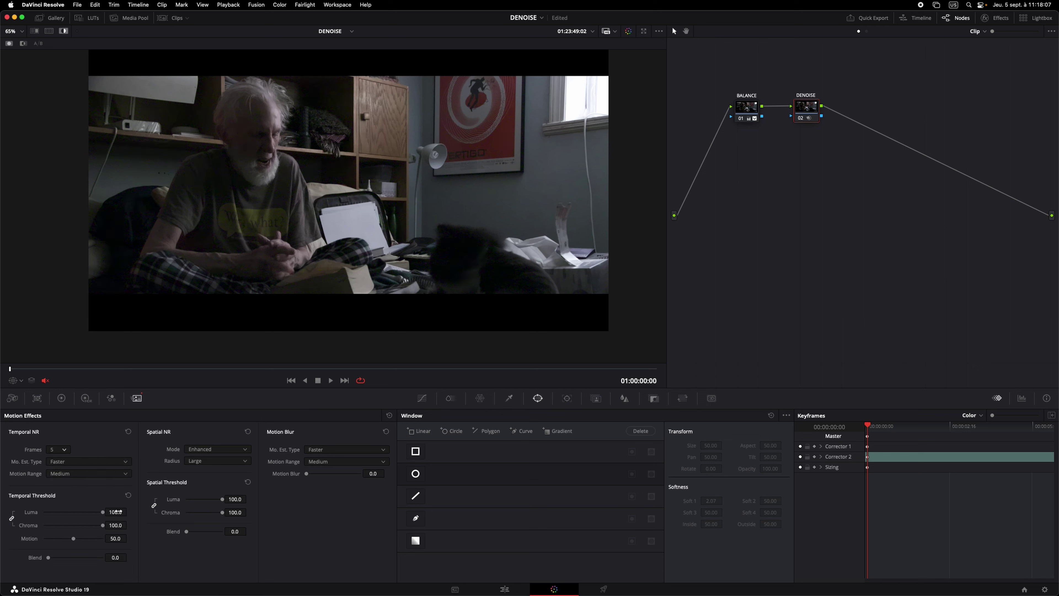
scroll(294, 229, up, 2)
- Zoom in on the face and toggle DENOISE with Ctrl+D to compare, leaving it enabled
key(ctrl+d)
key(ctrl+d)
scroll(579, 132, up, 3)
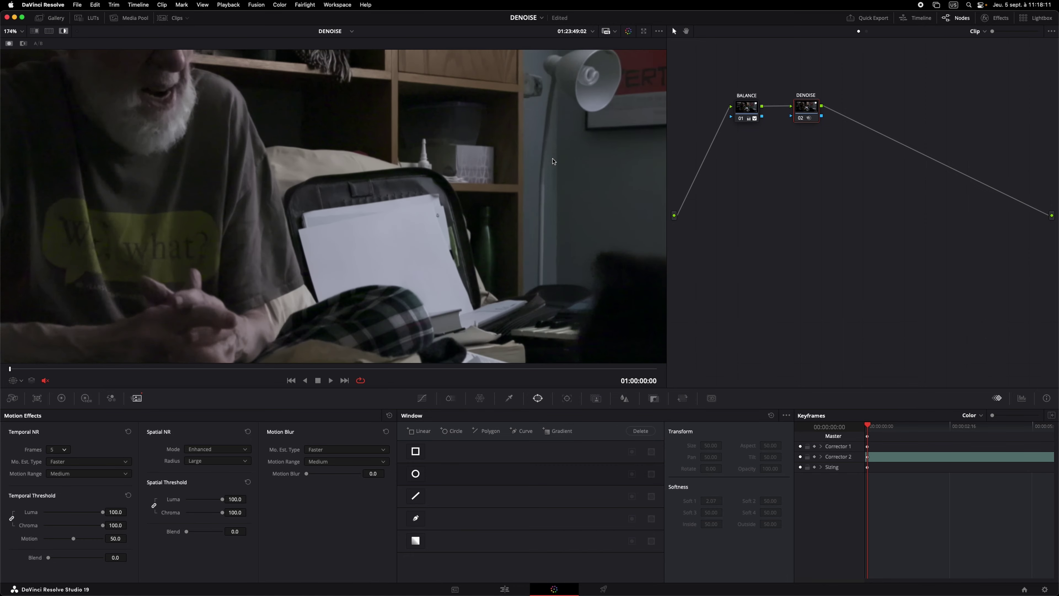
scroll(468, 174, up, 4)
drag(468, 174, 506, 298)
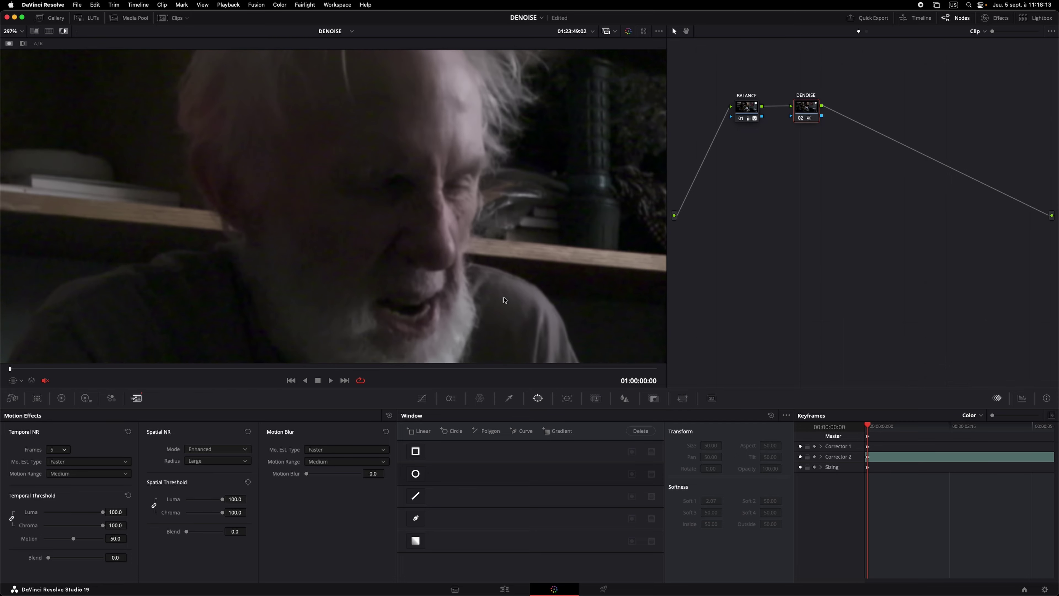
key(ctrl+d)
key(ctrl+d)
key(ctrl+d)
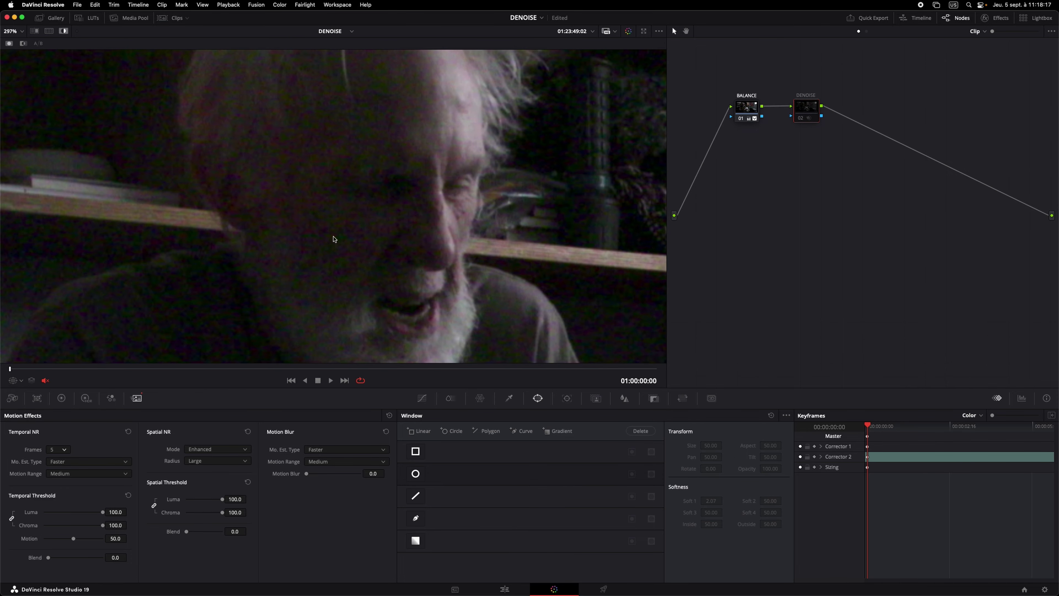
key(ctrl+d)
key(ctrl+d)
key(ctrl+d)
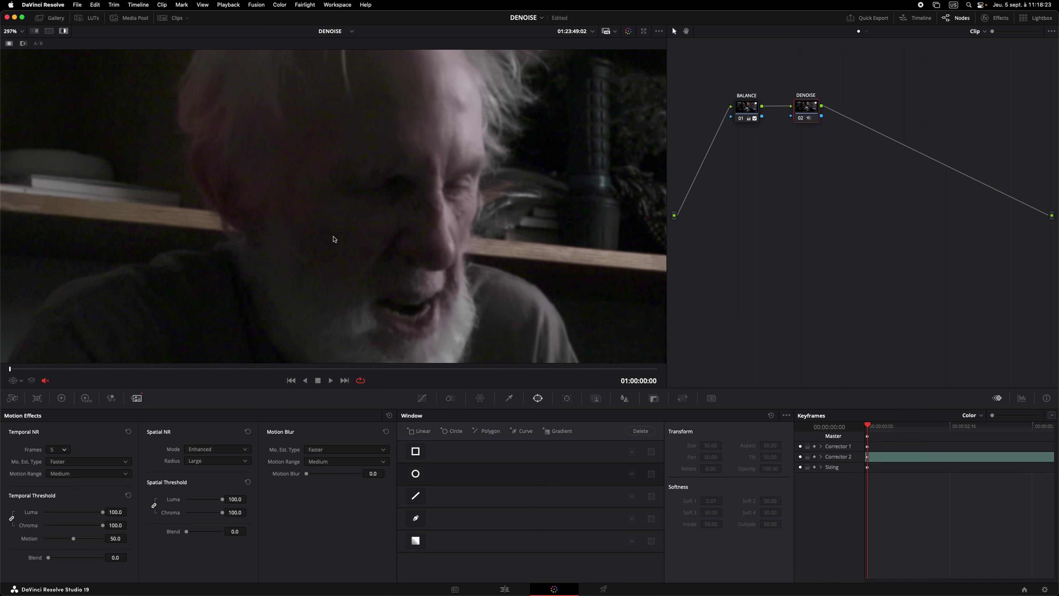
- Reset the DENOISE node's grade
right_click(814, 111)
click(838, 117)
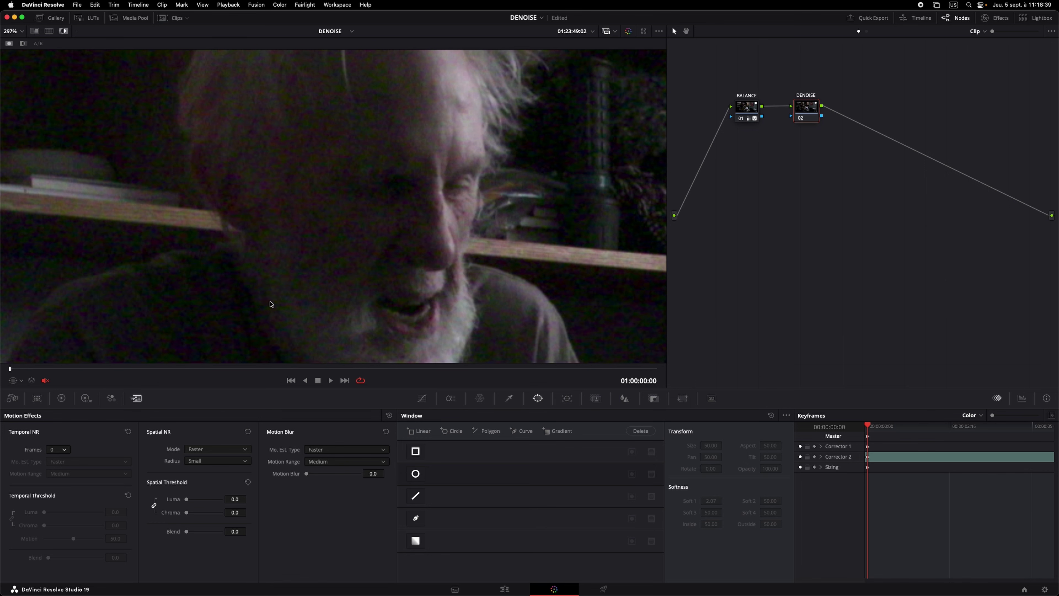
scroll(269, 305, down, 4)
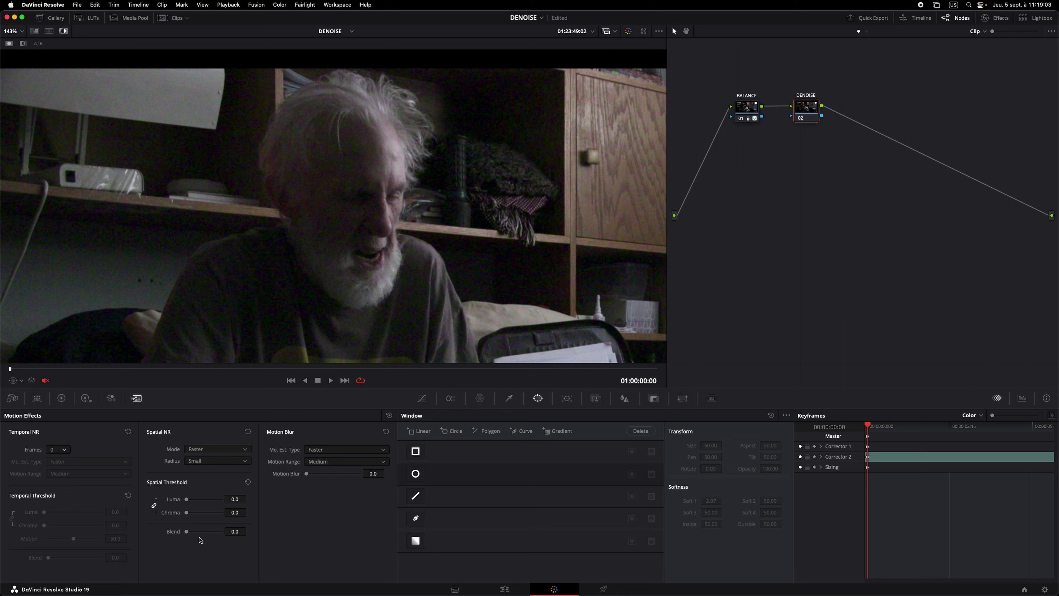
- Set Temporal NR to 5 frames with Better motion estimation and 9.9 thresholds
click(51, 450)
click(57, 507)
click(77, 461)
click(57, 481)
drag(45, 513, 51, 514)
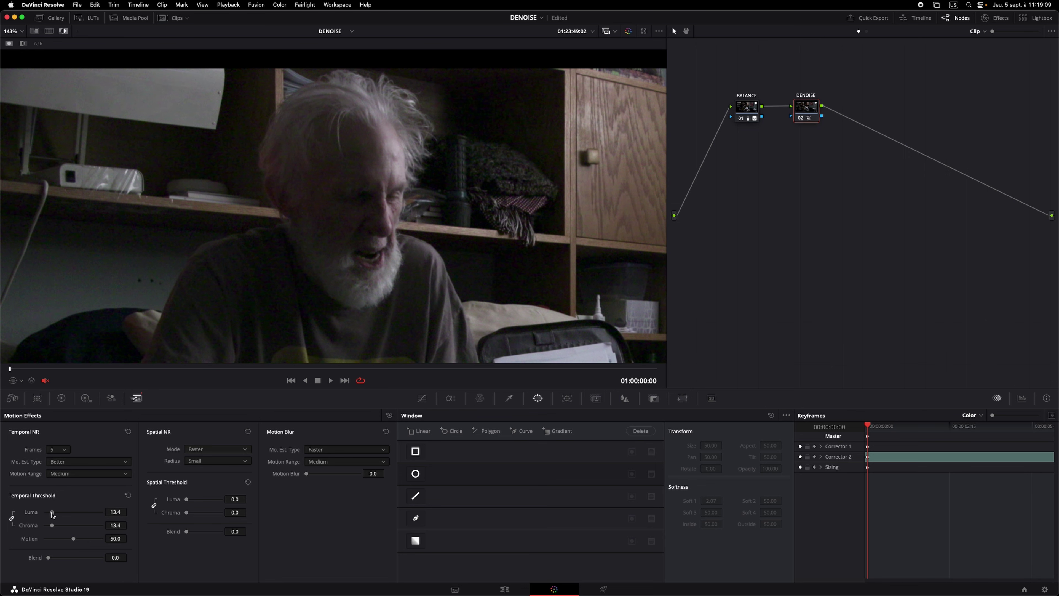
click(232, 450)
- Choose UltraNR, analyze a plain wall patch (Luma 10.9, Chroma 8.5), and play the clip
click(196, 488)
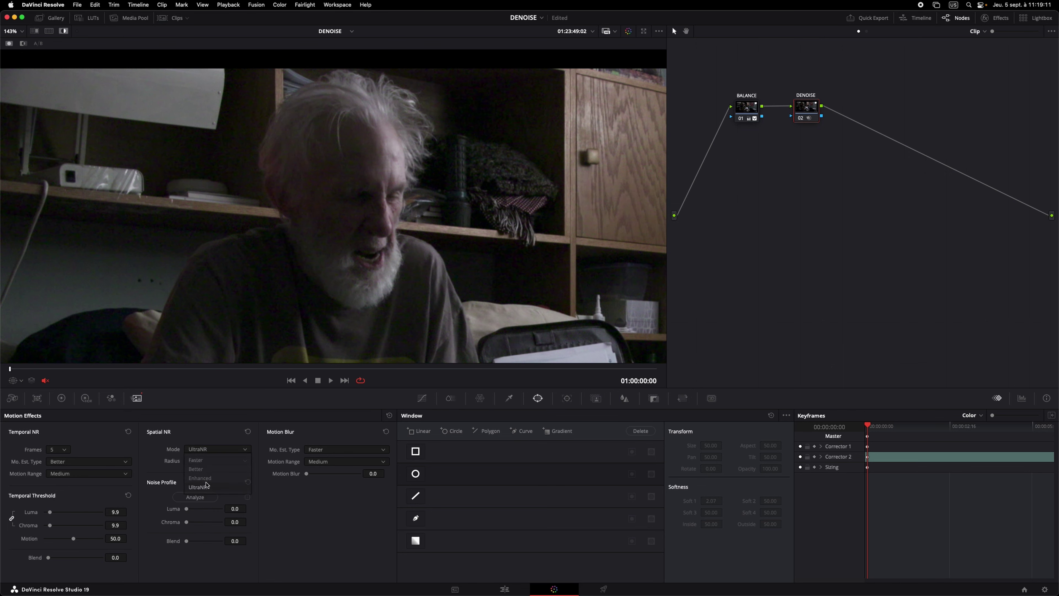
click(195, 497)
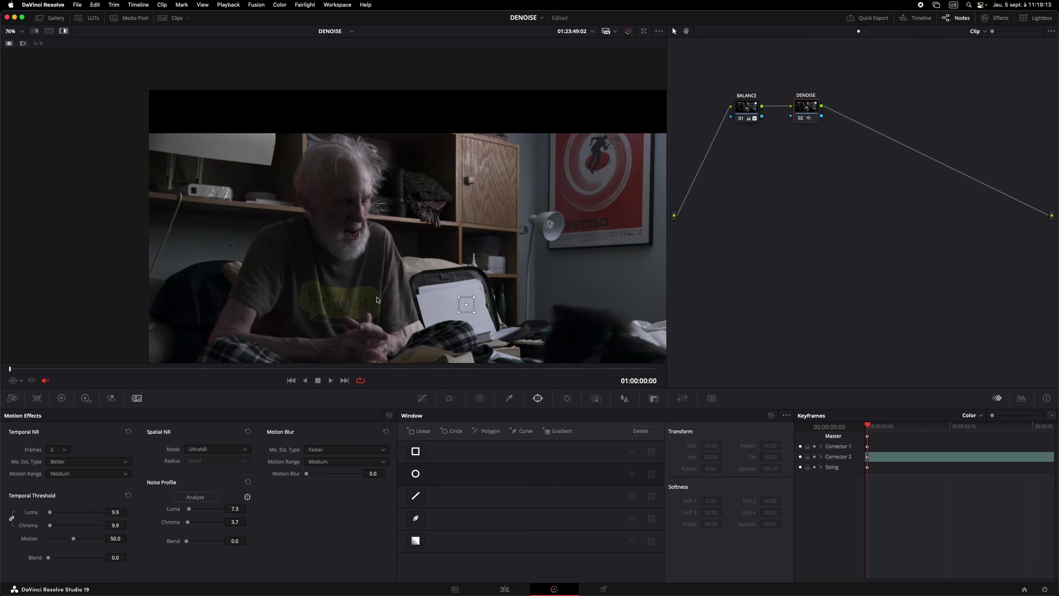
mouse_move(468, 306)
mouse_down()
mouse_move(598, 271)
mouse_move(639, 289)
mouse_up()
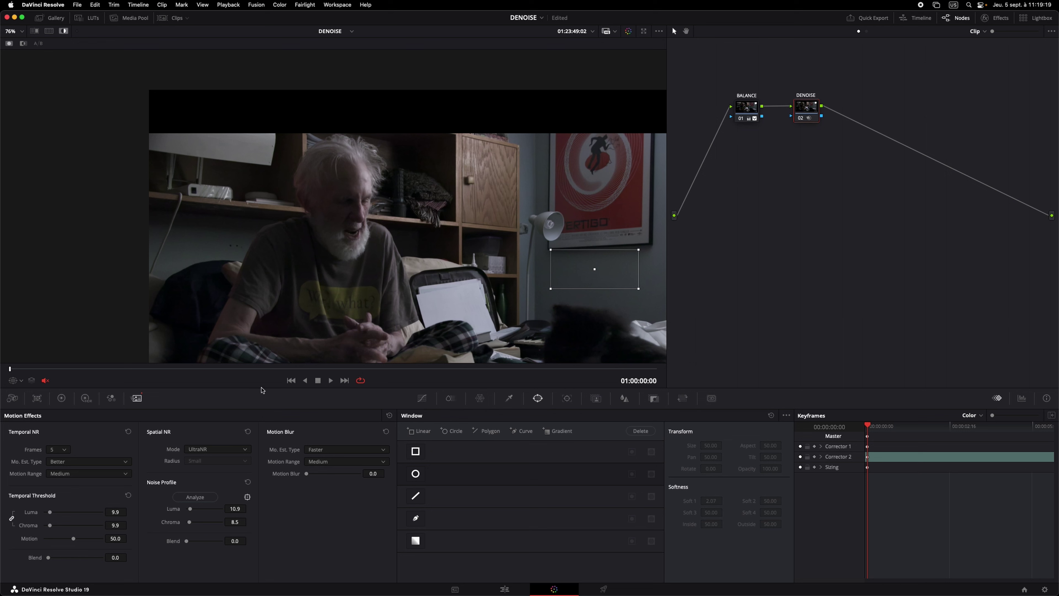
key(space)
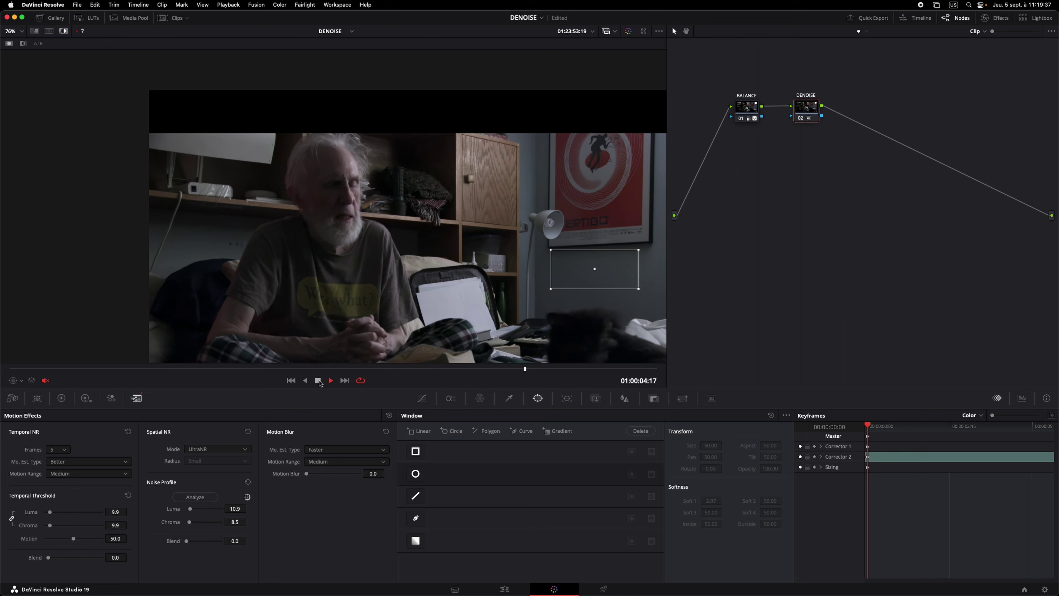
- Stop playback and open Project Settings for the DENOISE project
click(319, 383)
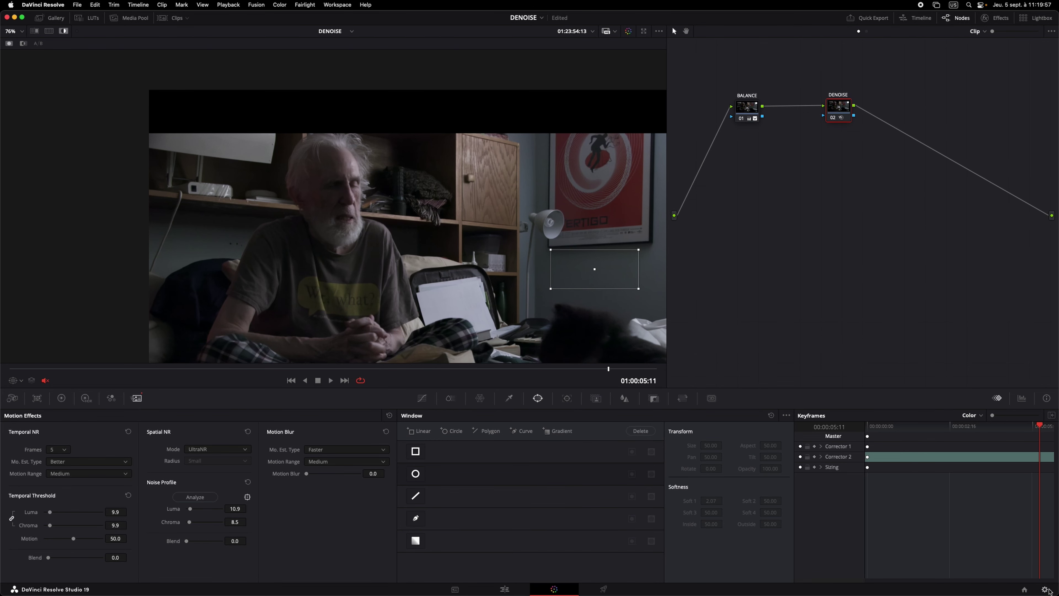
click(1045, 590)
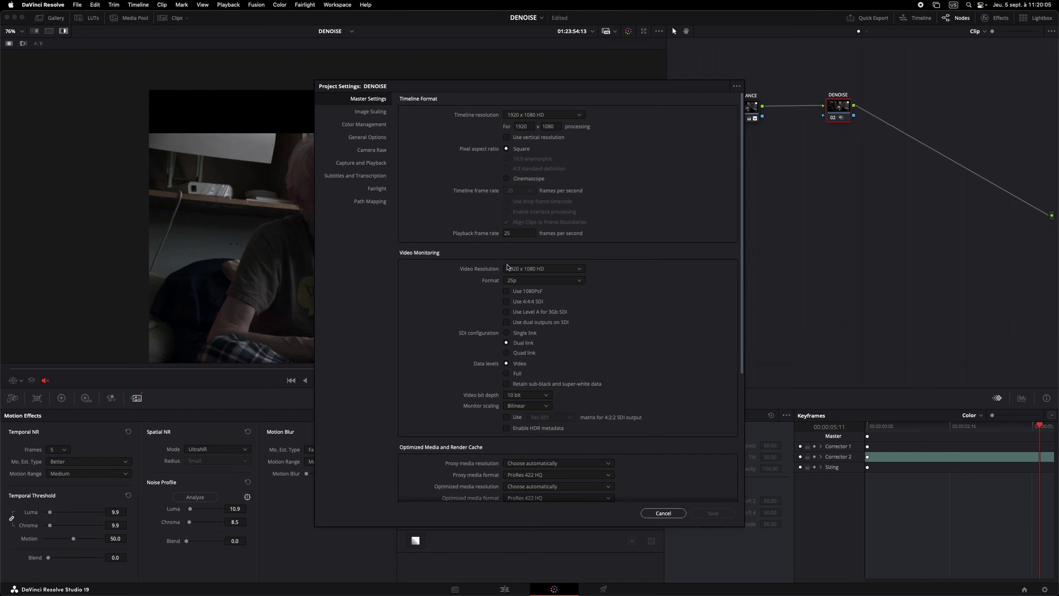
- Scroll Master Settings to the render cache options and keep ProRes 422 HQ as the cache format
scroll(508, 267, down, 5)
scroll(507, 266, down, 3)
scroll(507, 267, down, 1)
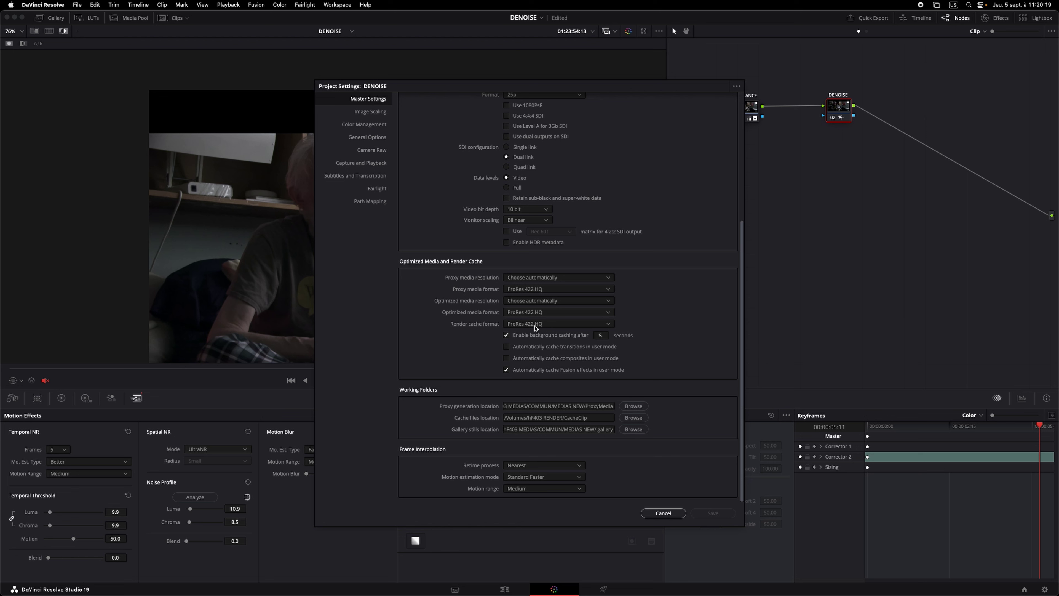
click(528, 325)
click(528, 325)
- Set the cache files location to the CacheClip folder on the hF403 RENDER drive
click(603, 419)
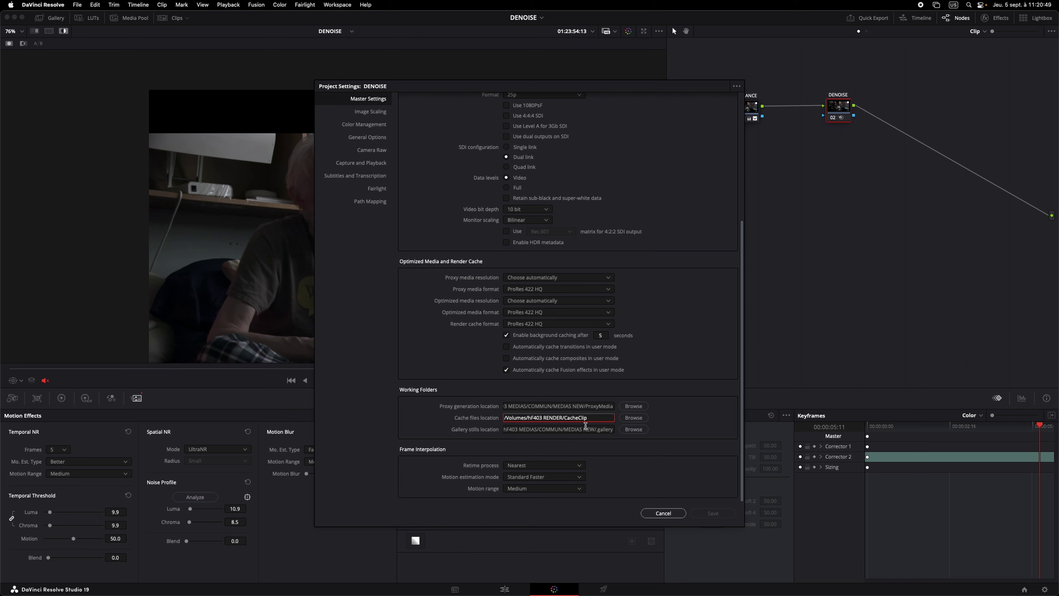
click(678, 346)
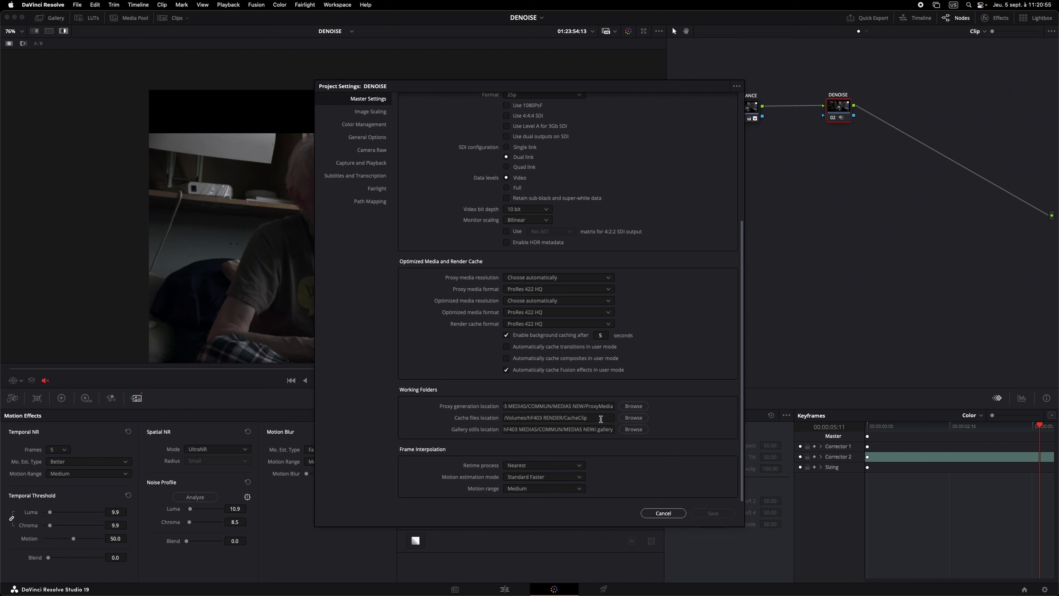
click(601, 419)
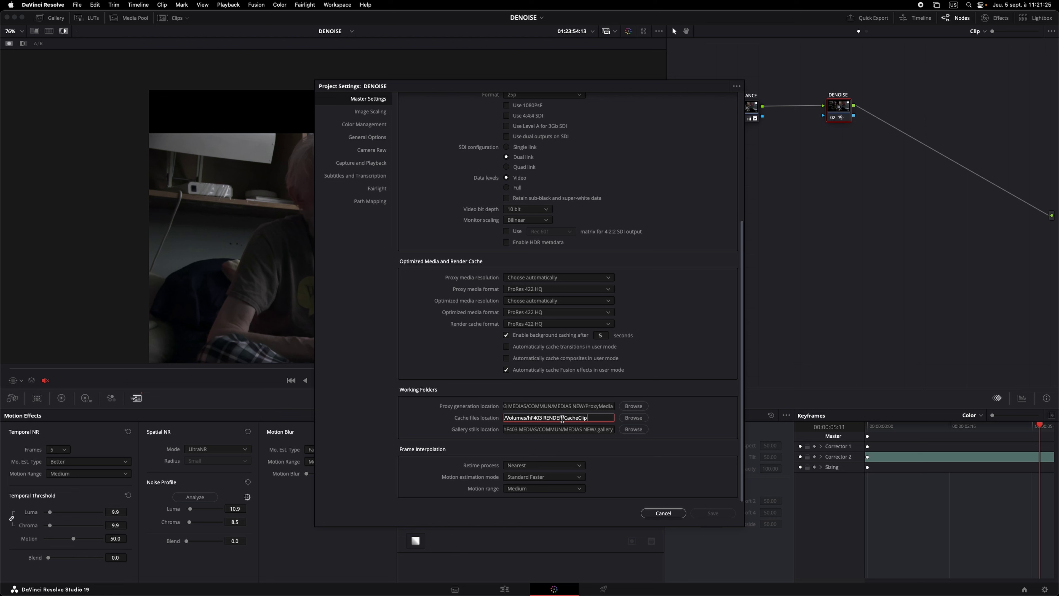
click(694, 417)
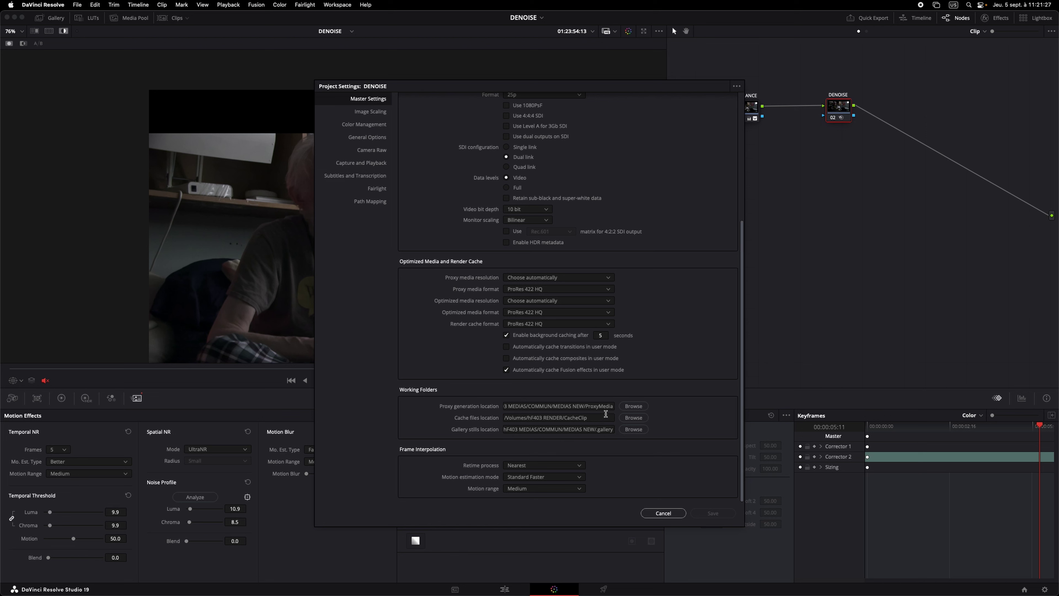
click(633, 417)
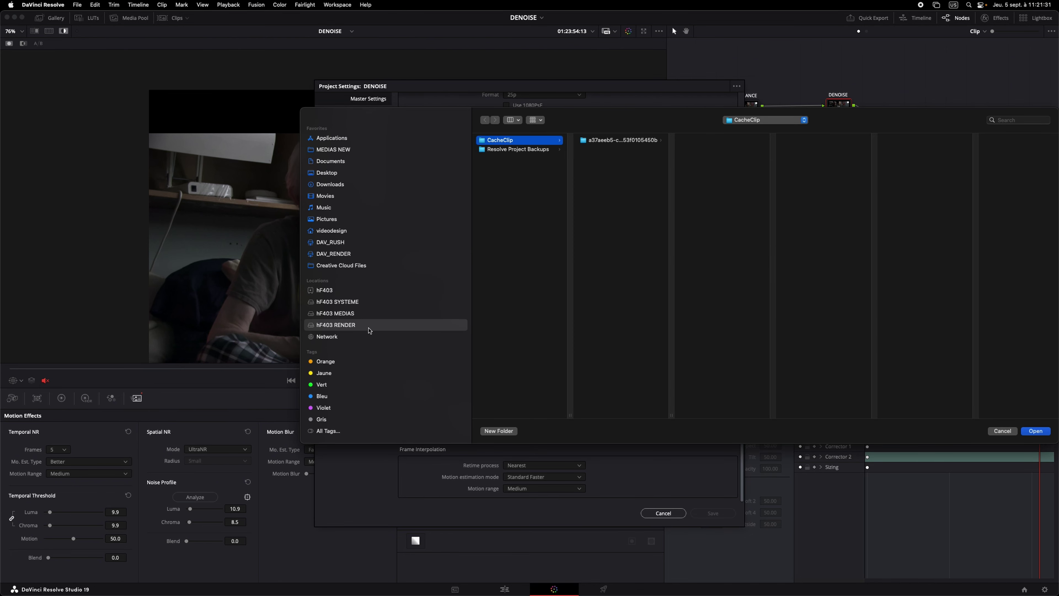
click(344, 327)
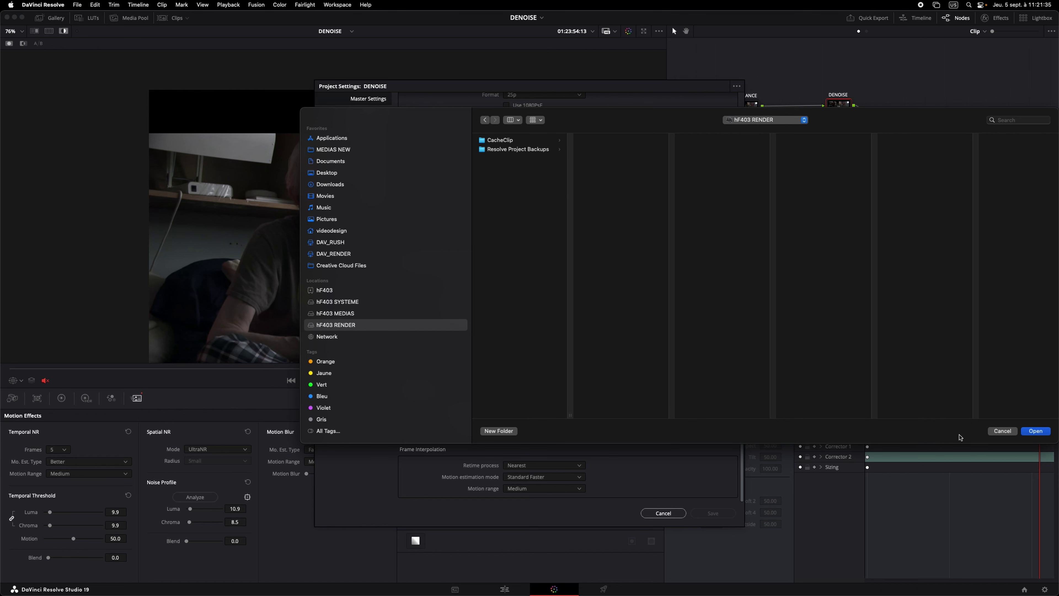
click(1037, 432)
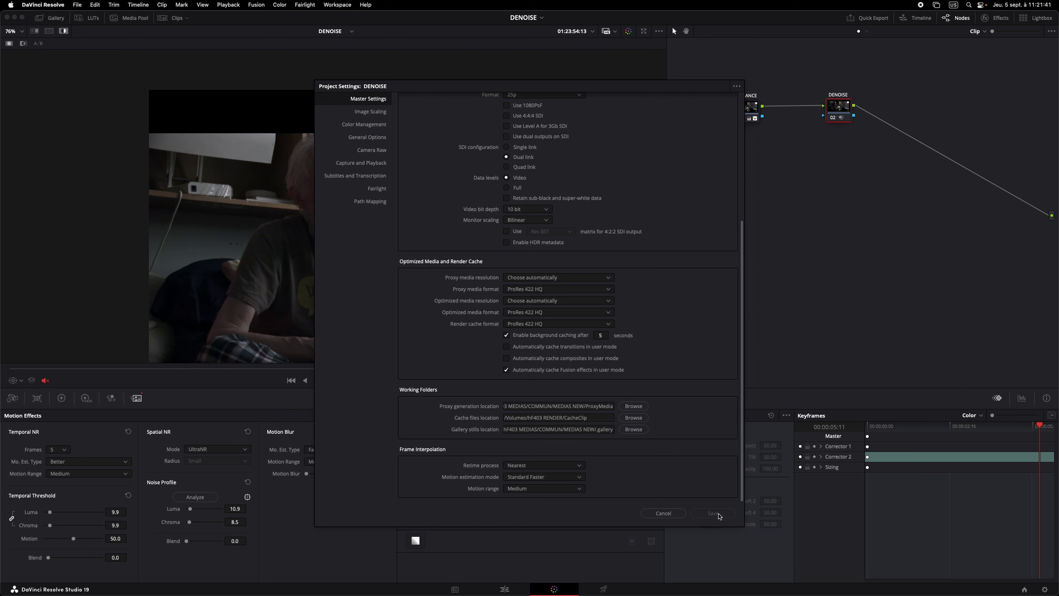
- Close Project Settings, nudge the DENOISE node slightly left, and set Render Cache to User
click(673, 514)
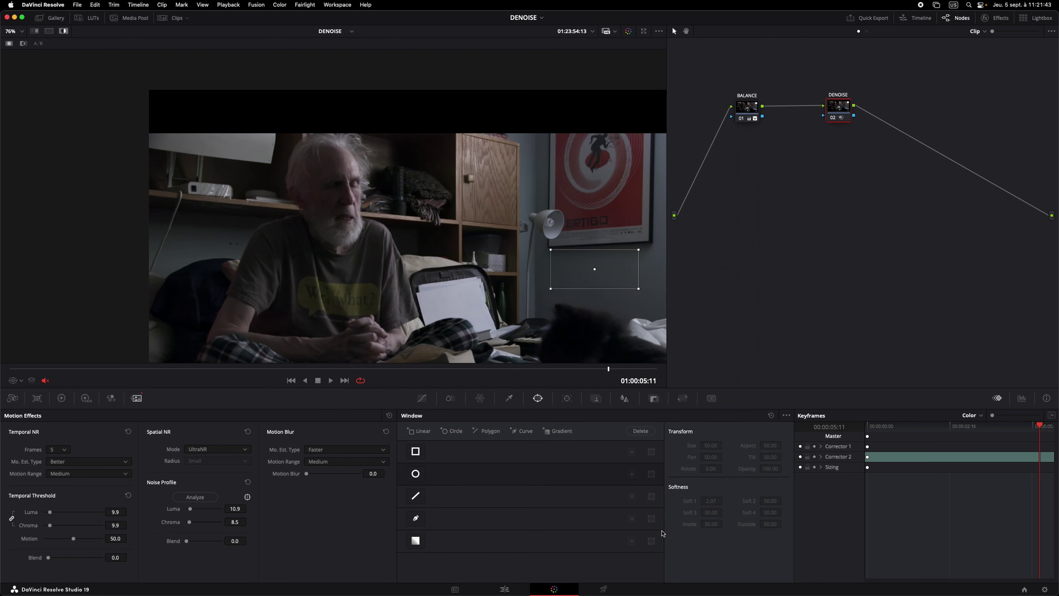
drag(839, 111, 815, 112)
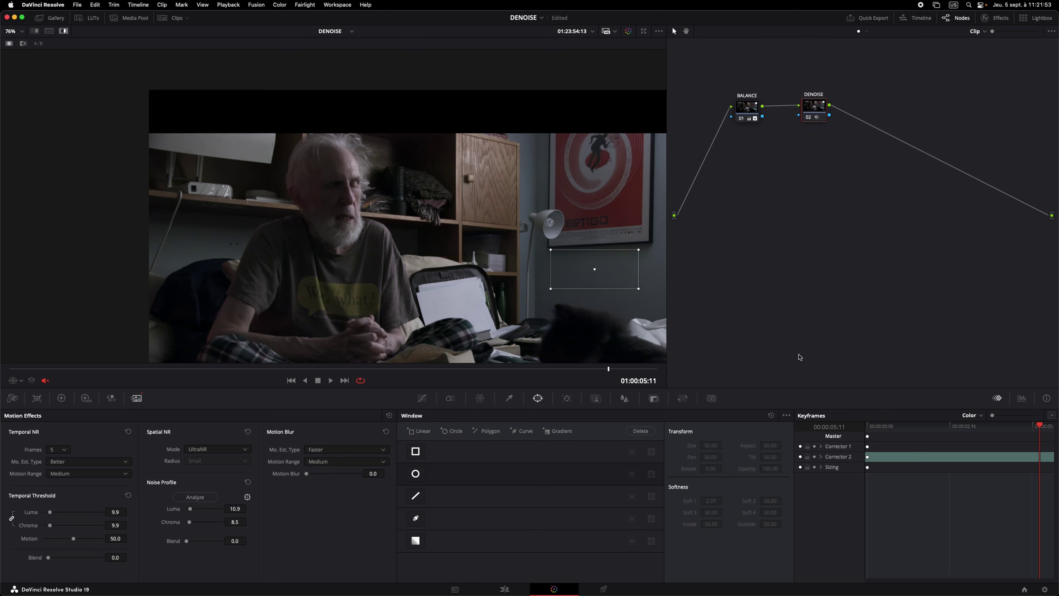
click(236, 4)
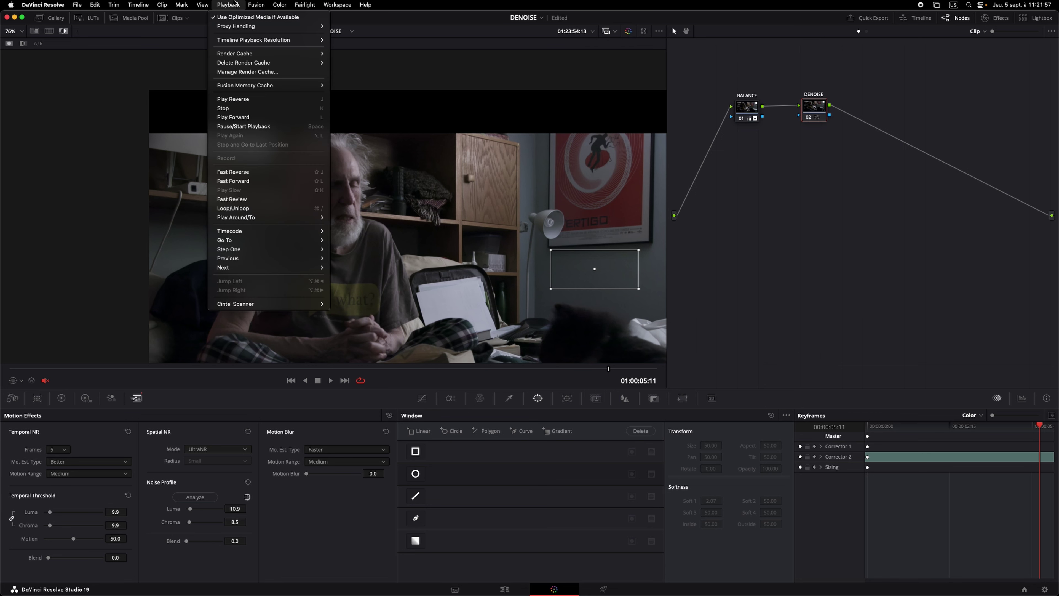
mouse_move(289, 55)
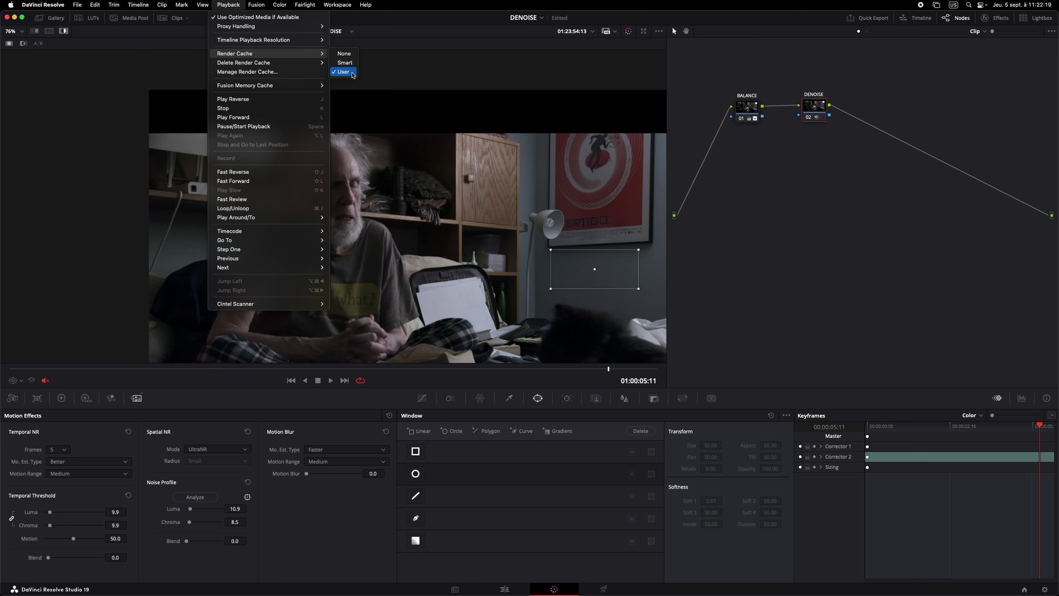
click(351, 75)
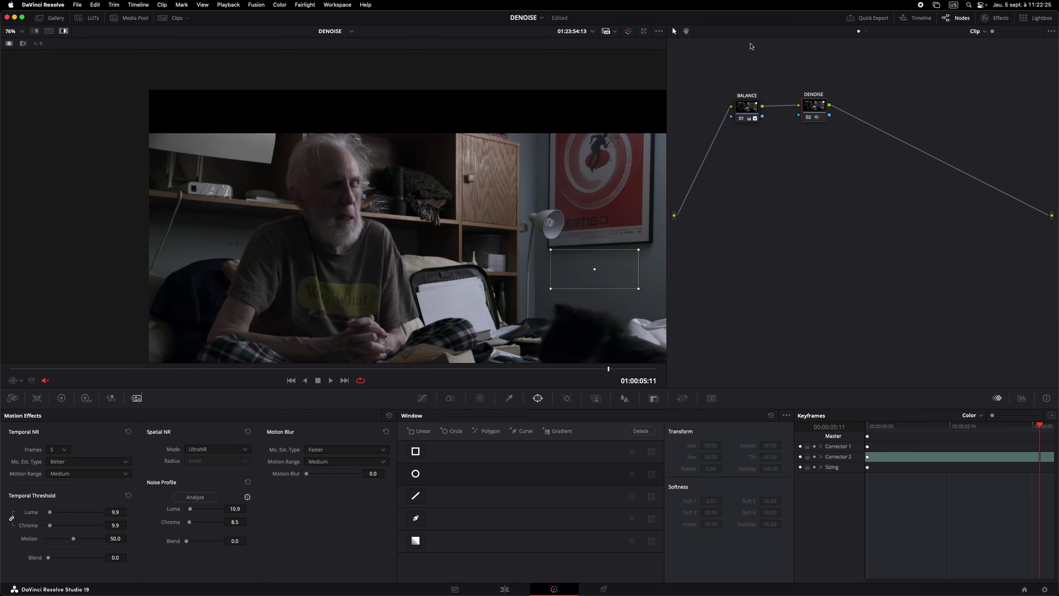
- Set Node Cache to On for the DENOISE node
right_click(813, 109)
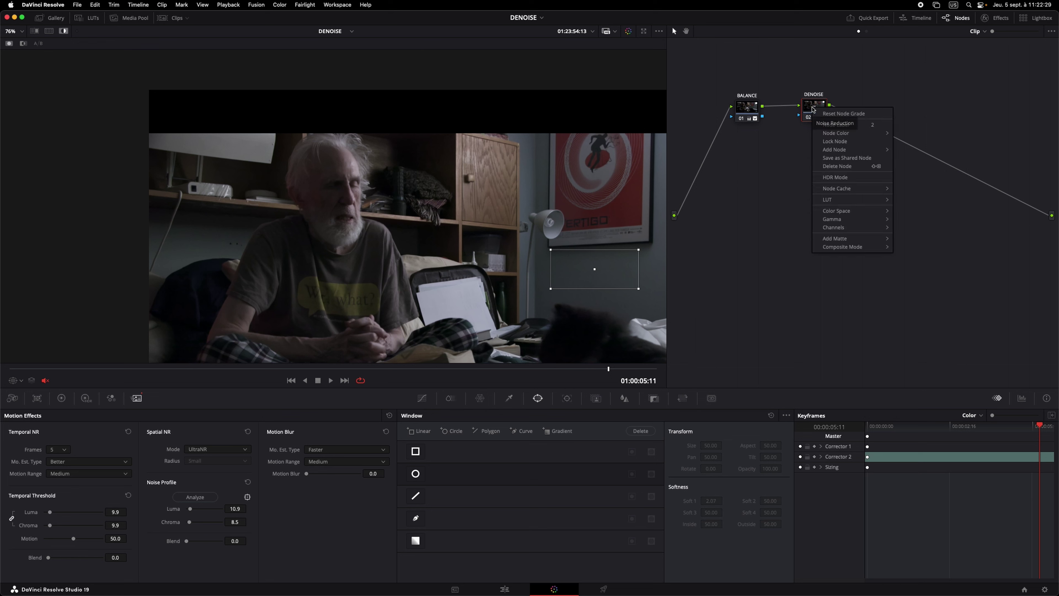
mouse_move(846, 189)
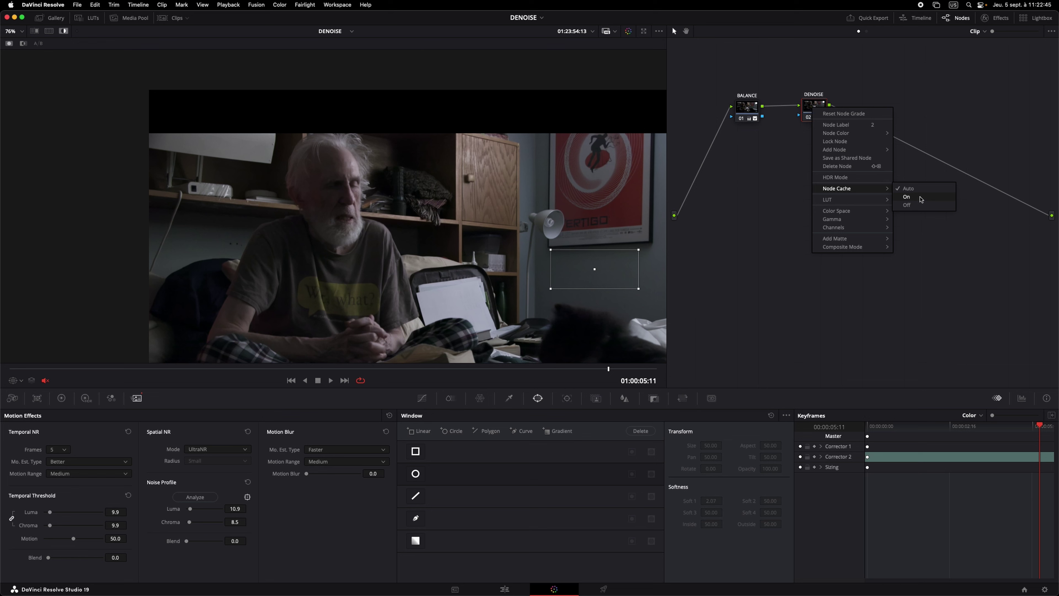
click(921, 198)
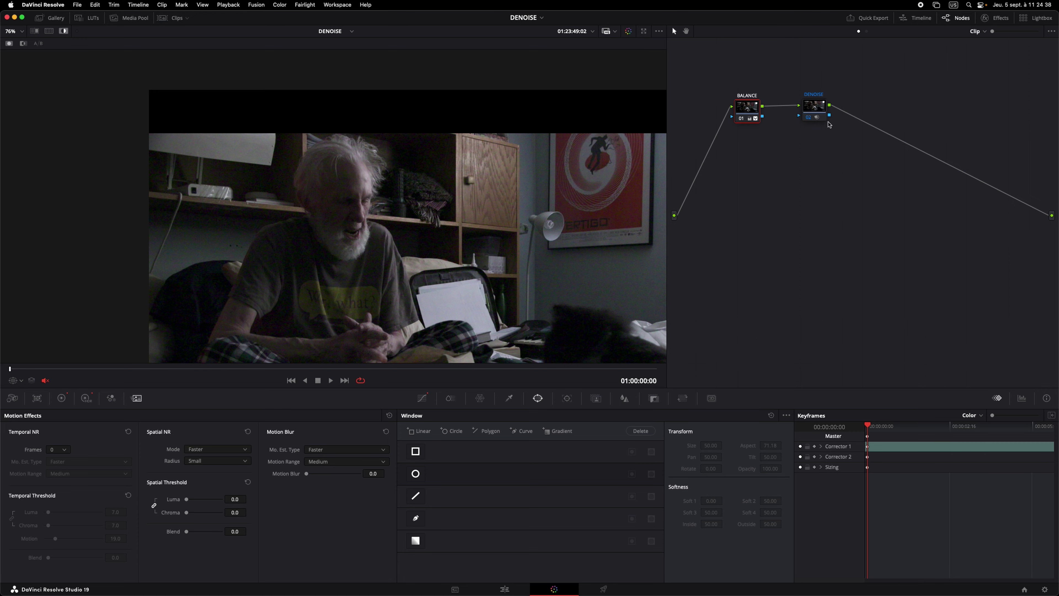
- Zoom out the viewer and play the interview clip to review the denoise
scroll(443, 207, down, 2)
scroll(443, 207, down, 2)
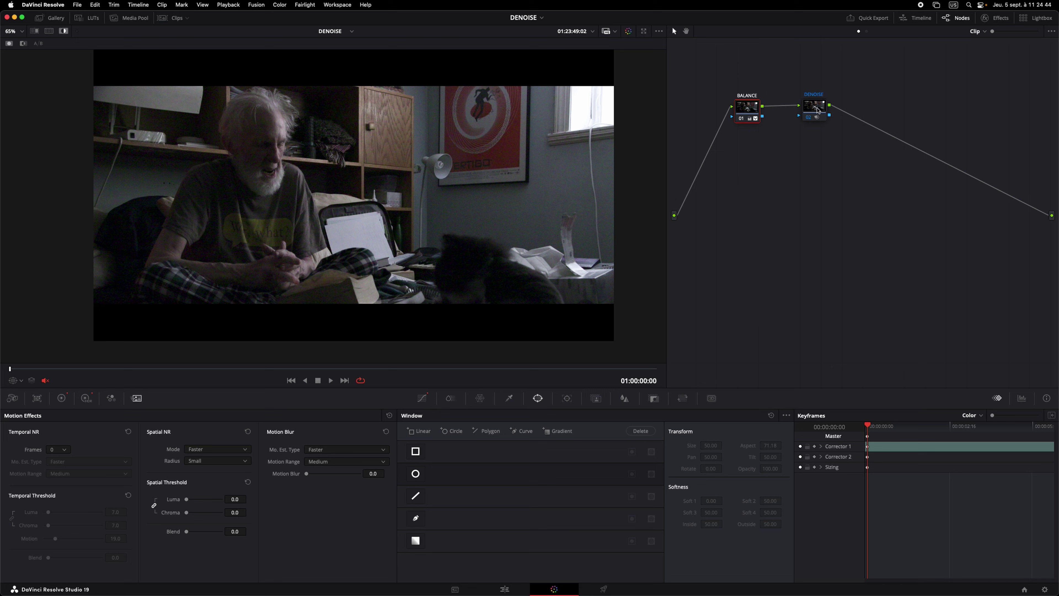
key(space)
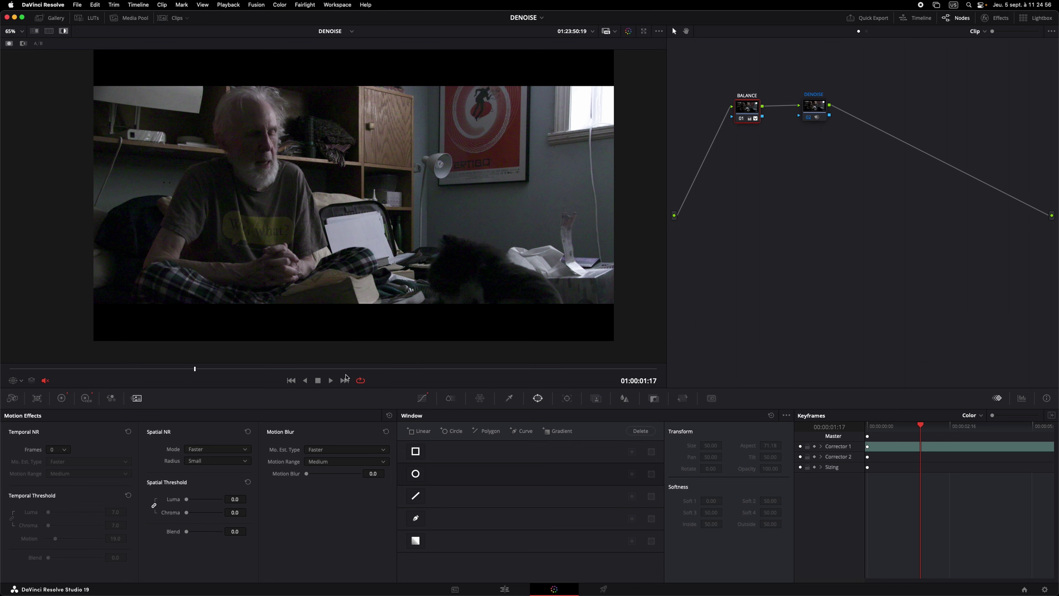
- Move both BALANCE and DENOISE nodes right and down, leaving DENOISE selected
drag(702, 54, 865, 177)
click(812, 107)
drag(813, 107, 858, 118)
click(817, 205)
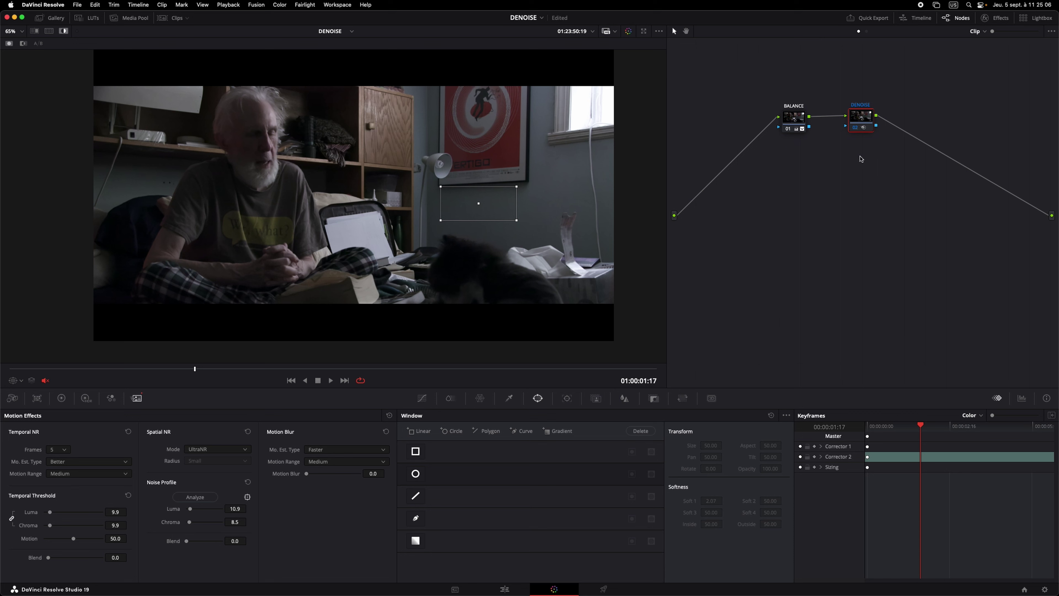
- Settle the DENOISE node slightly further right of BALANCE, then make BALANCE current
drag(860, 121, 946, 127)
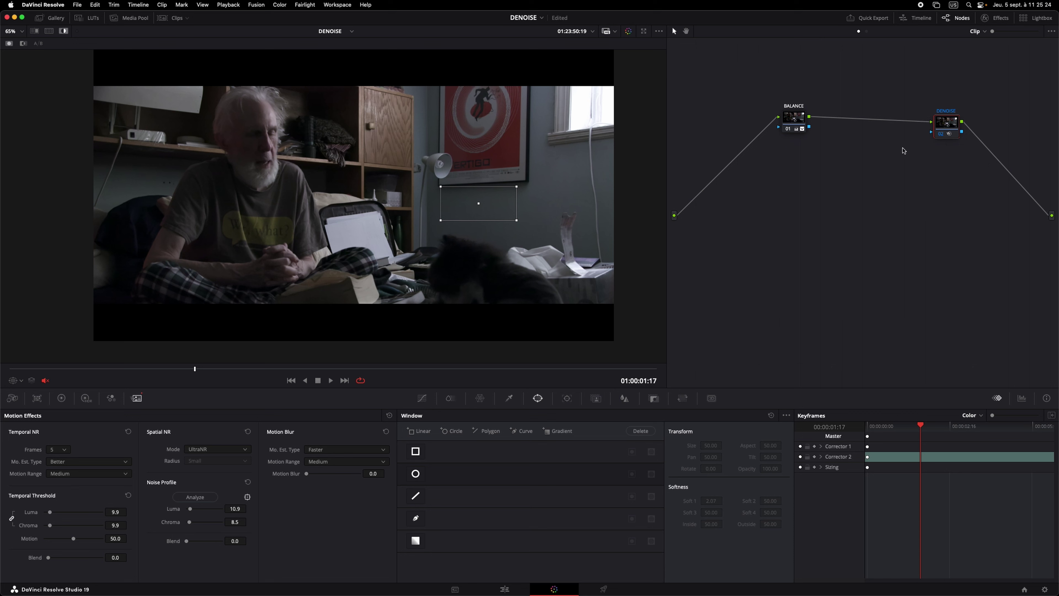
drag(948, 124, 882, 121)
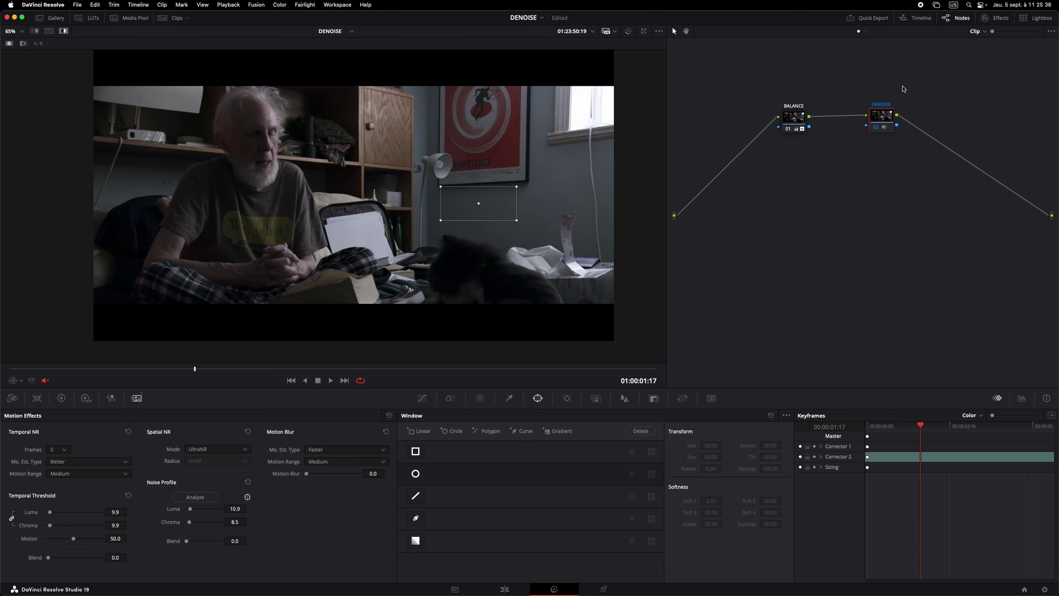
drag(882, 120, 901, 115)
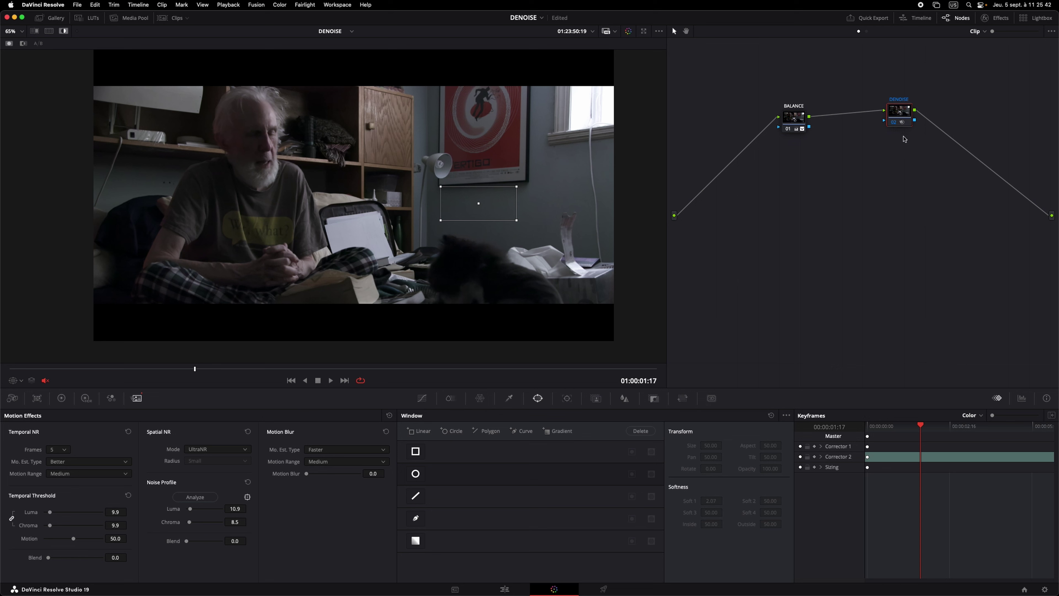
drag(905, 113, 909, 125)
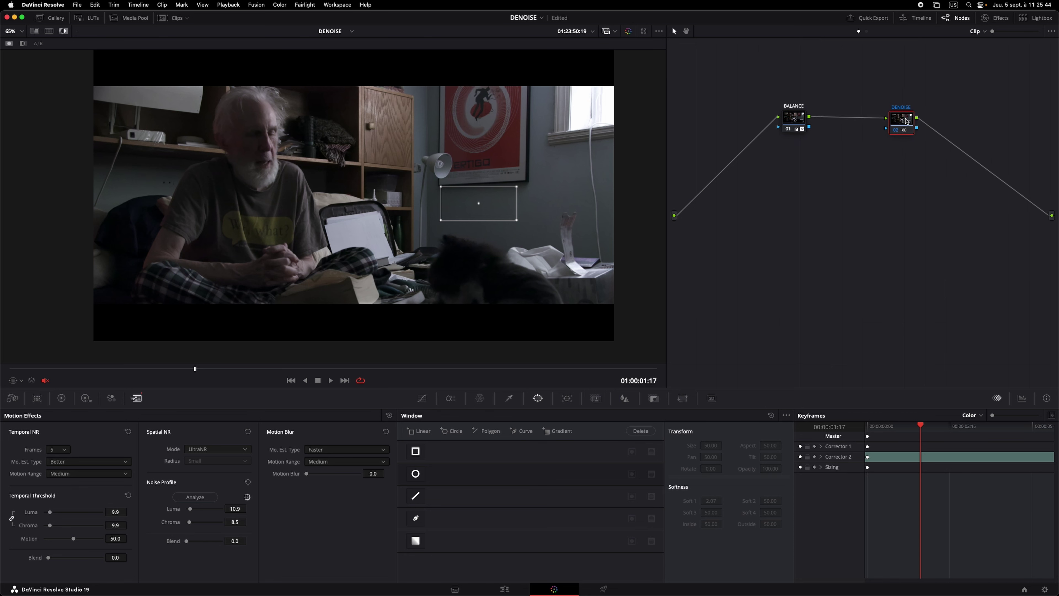
click(799, 119)
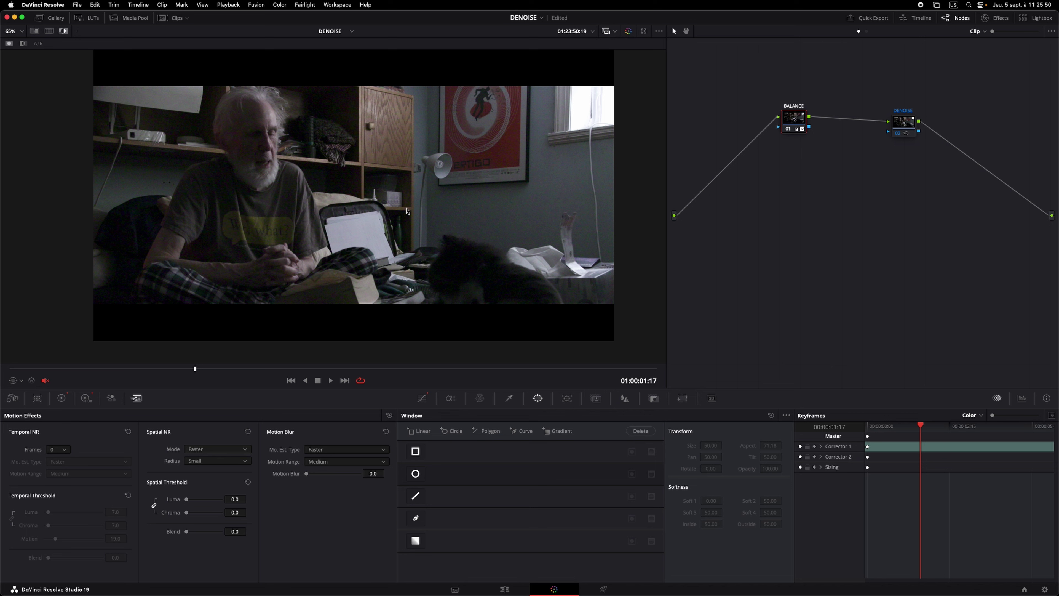
- Show the HDR wheels, toggle Highlight view on and off, and pull DENOISE toward BALANCE
key(alt+shift+h)
key(shift+h)
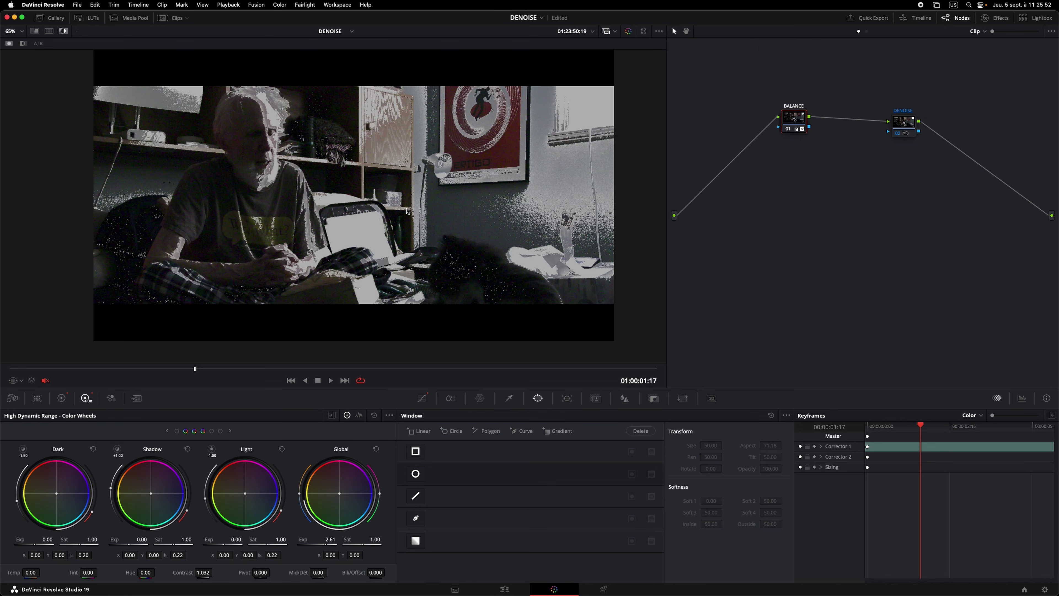
key(shift+h)
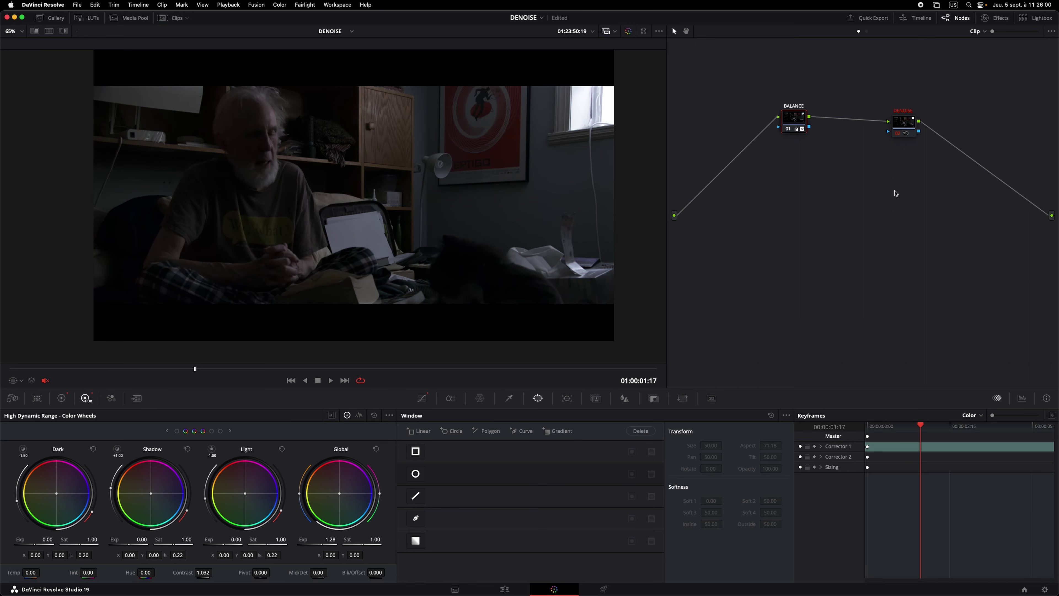
mouse_move(908, 123)
mouse_down()
mouse_move(868, 109)
mouse_move(889, 118)
mouse_up()
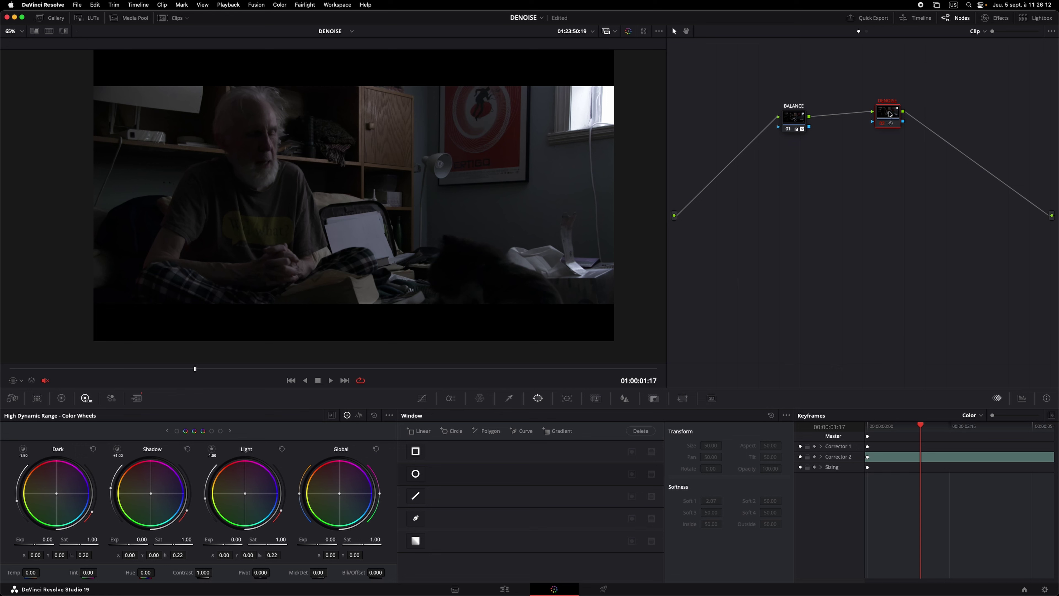
- Shift the nodes right and add a new empty node placed before BALANCE
drag(890, 114, 936, 121)
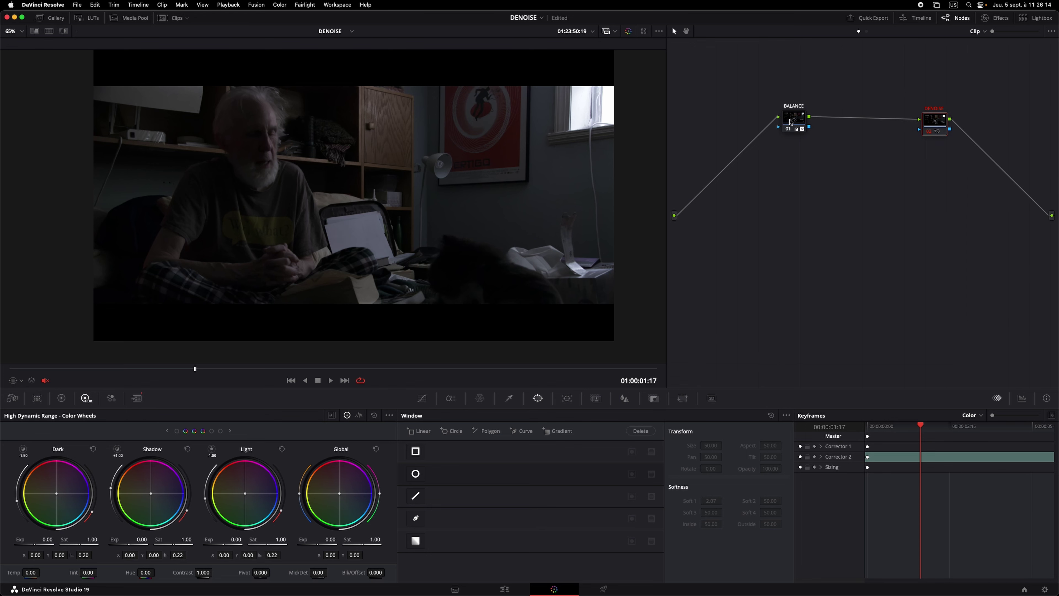
drag(790, 121, 849, 124)
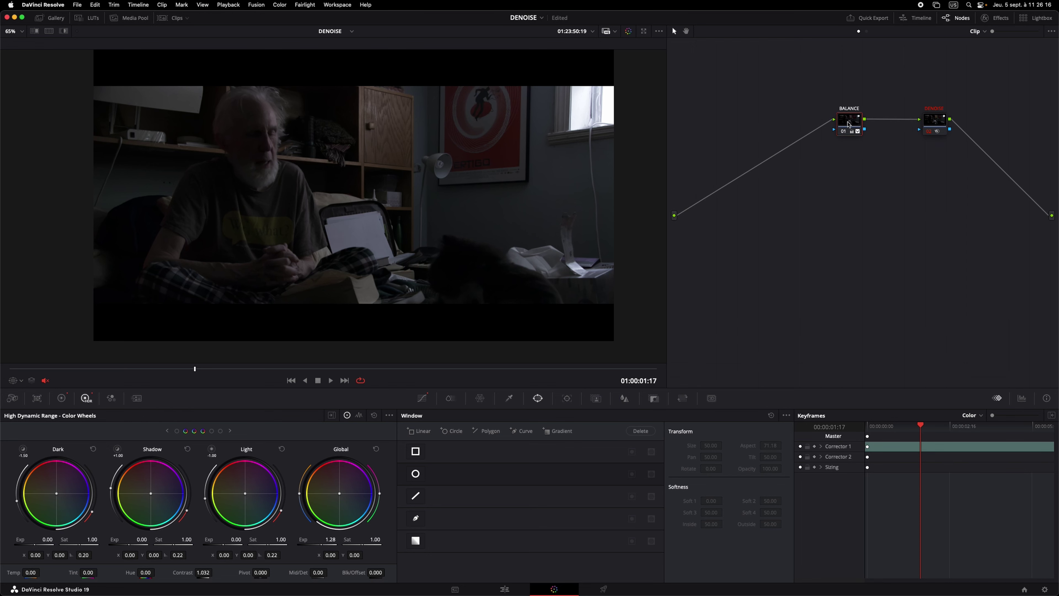
key(shift+s)
drag(848, 150, 709, 169)
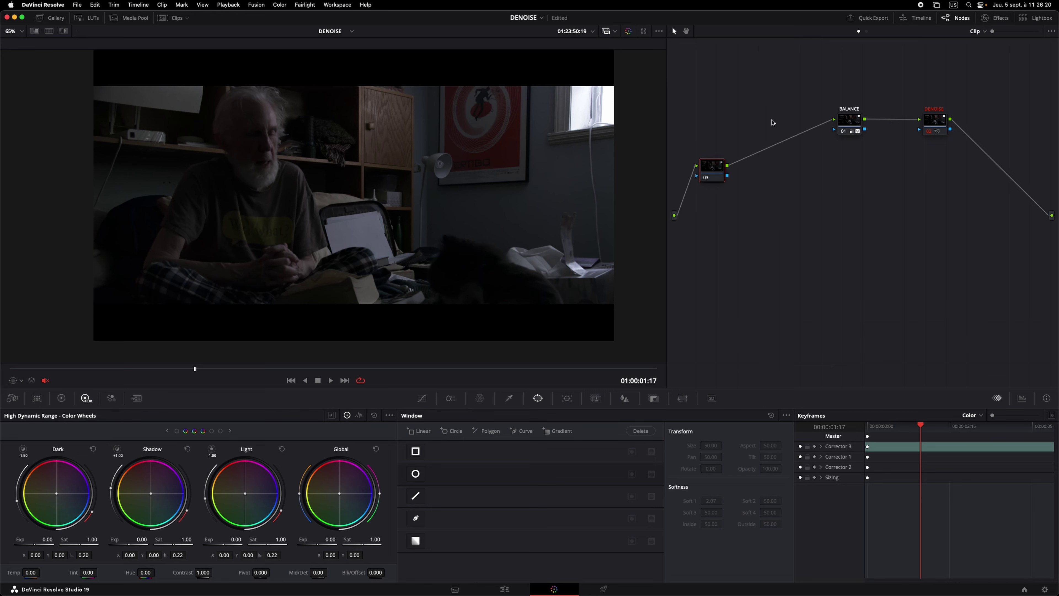
- Paste DENOISE's settings onto the new first node and delete the original DENOISE node
click(933, 121)
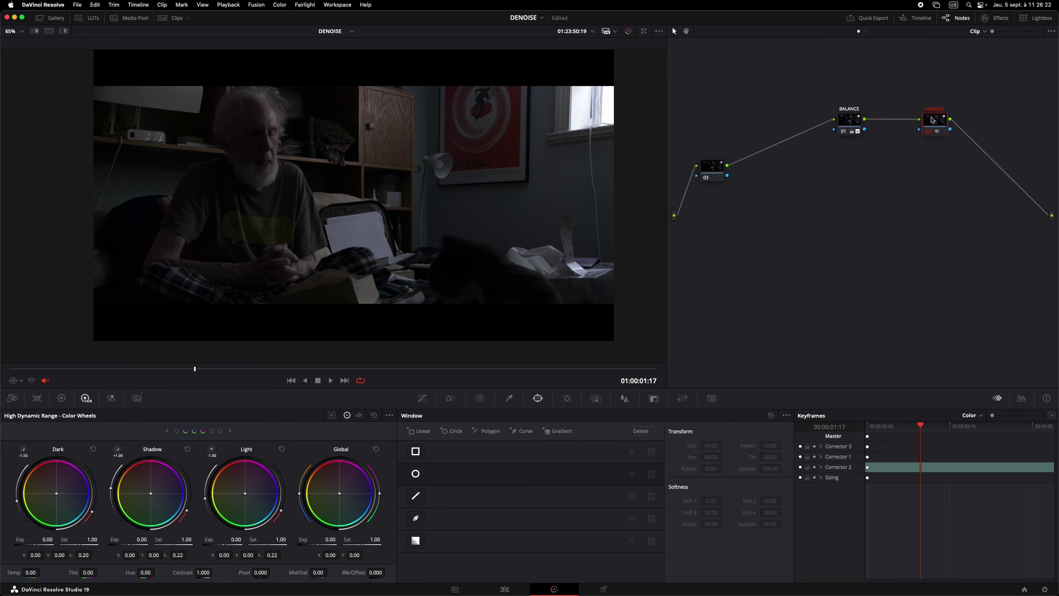
click(709, 169)
key(ctrl+v)
click(938, 123)
key(Delete)
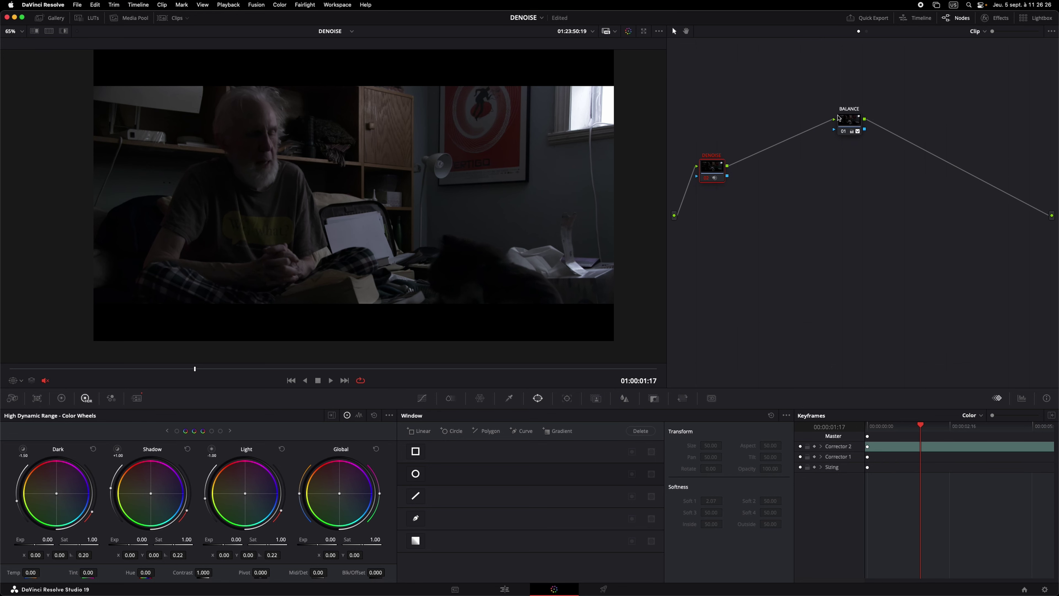
- Tidy the new DENOISE and BALANCE node positions in the Node editor
drag(715, 169, 730, 138)
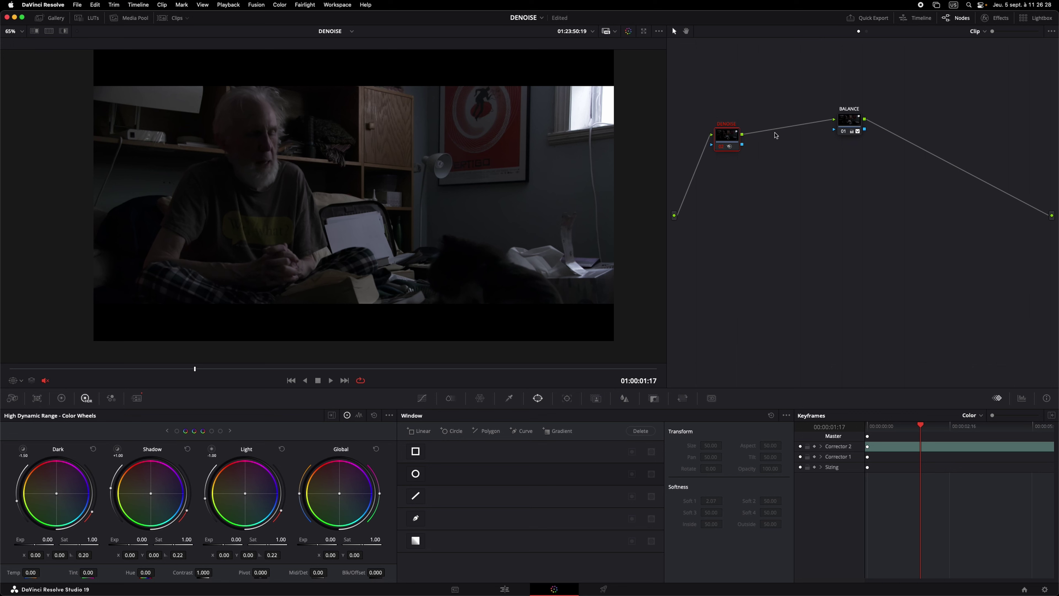
drag(855, 120, 834, 126)
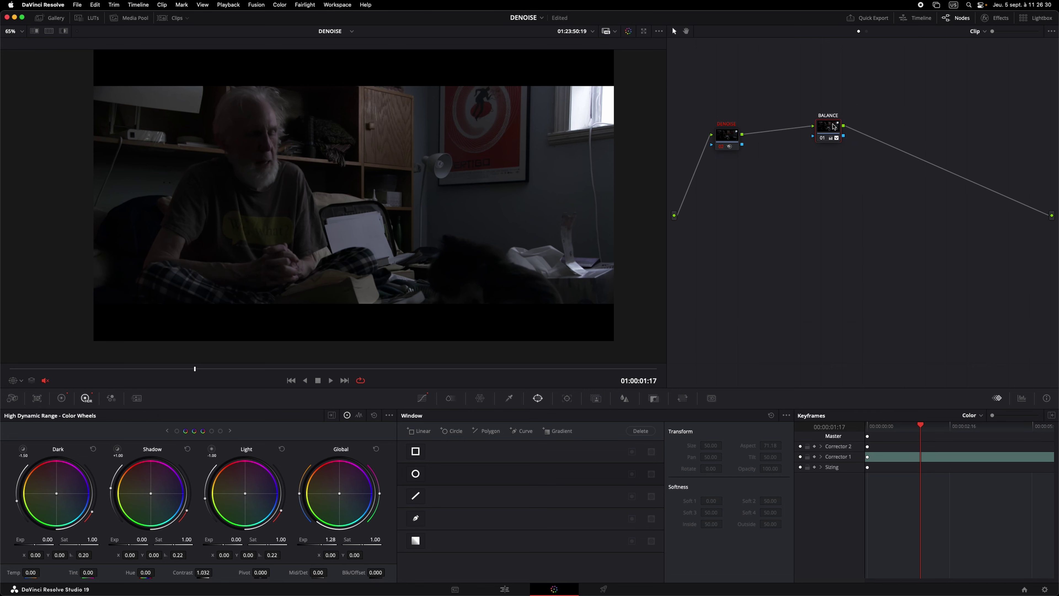
drag(727, 134, 735, 135)
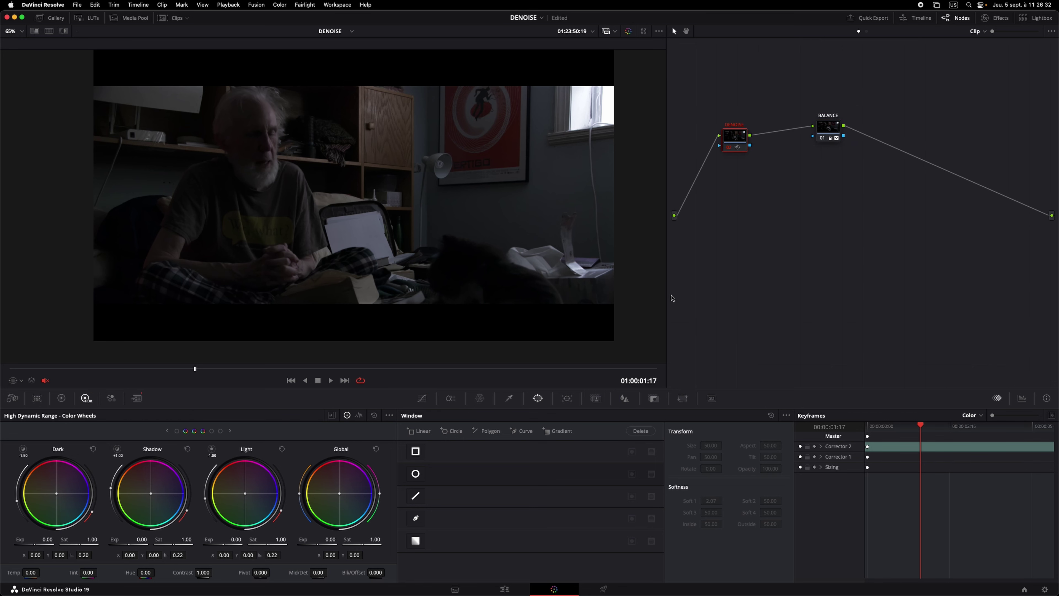